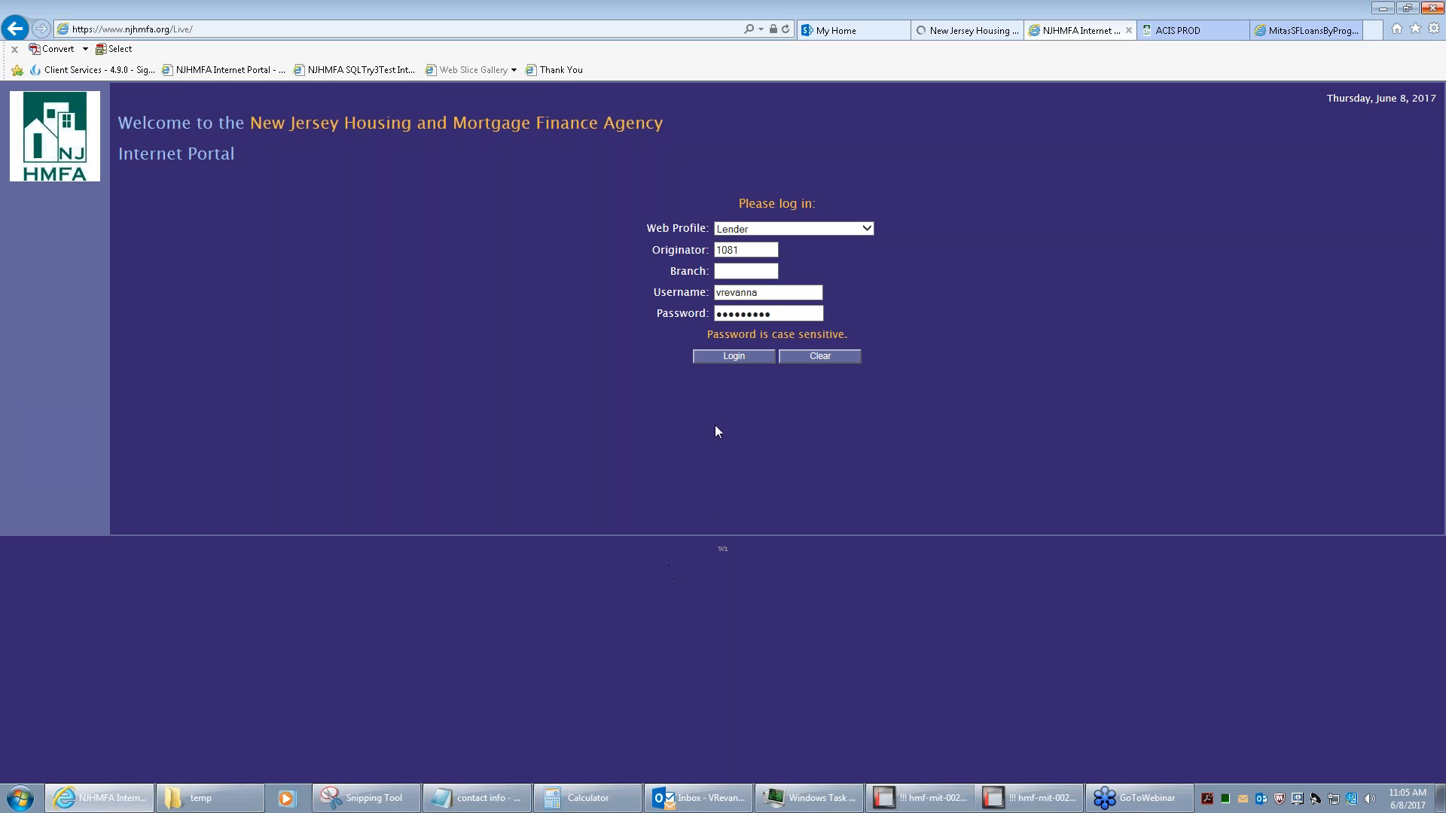
Submit the filled-in Lender login to reach the portal's main menu
click(744, 357)
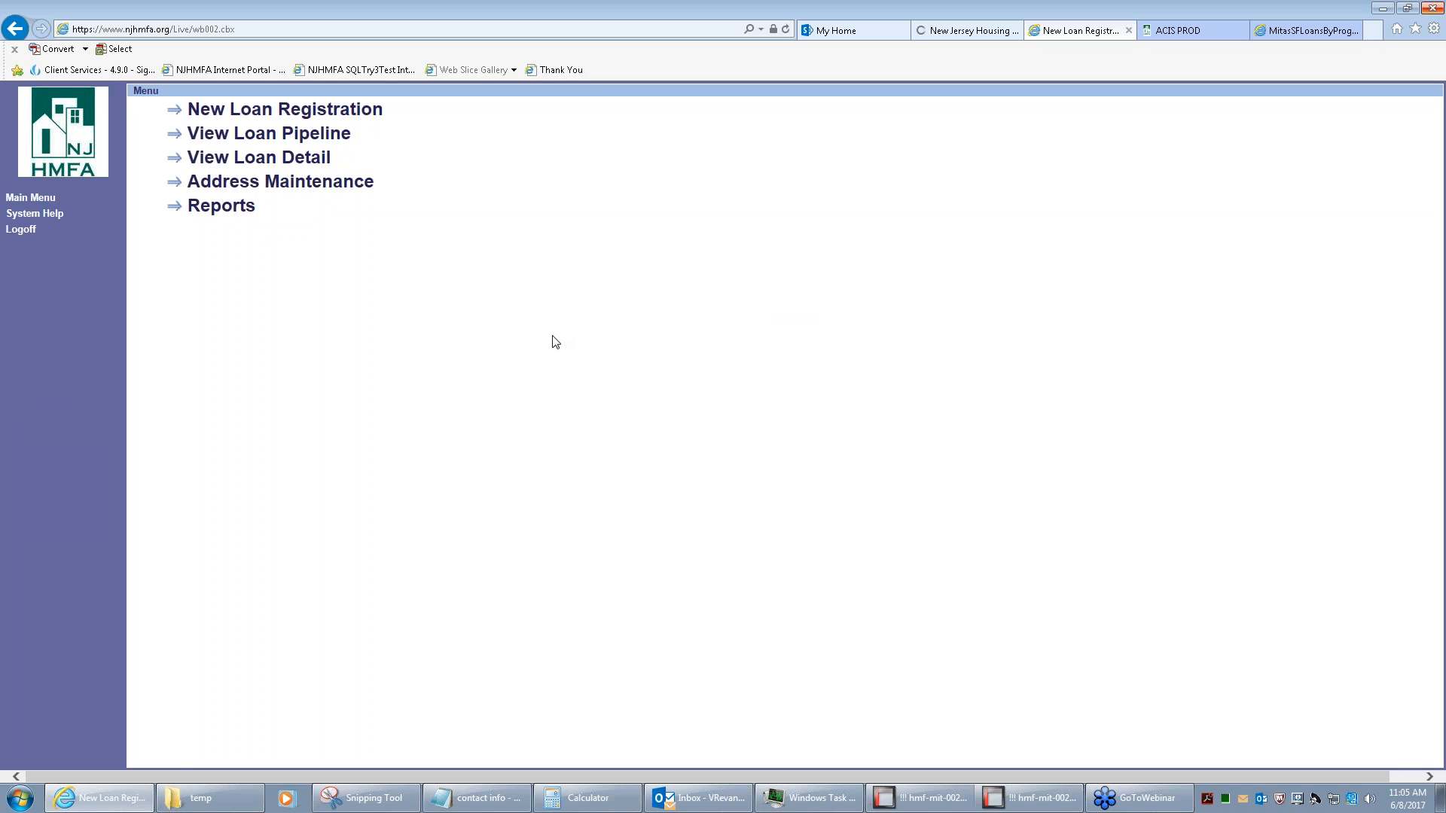
Start a new loan registration under Homeward Bound 4% Smart Start with a 60 Day Lock
click(285, 111)
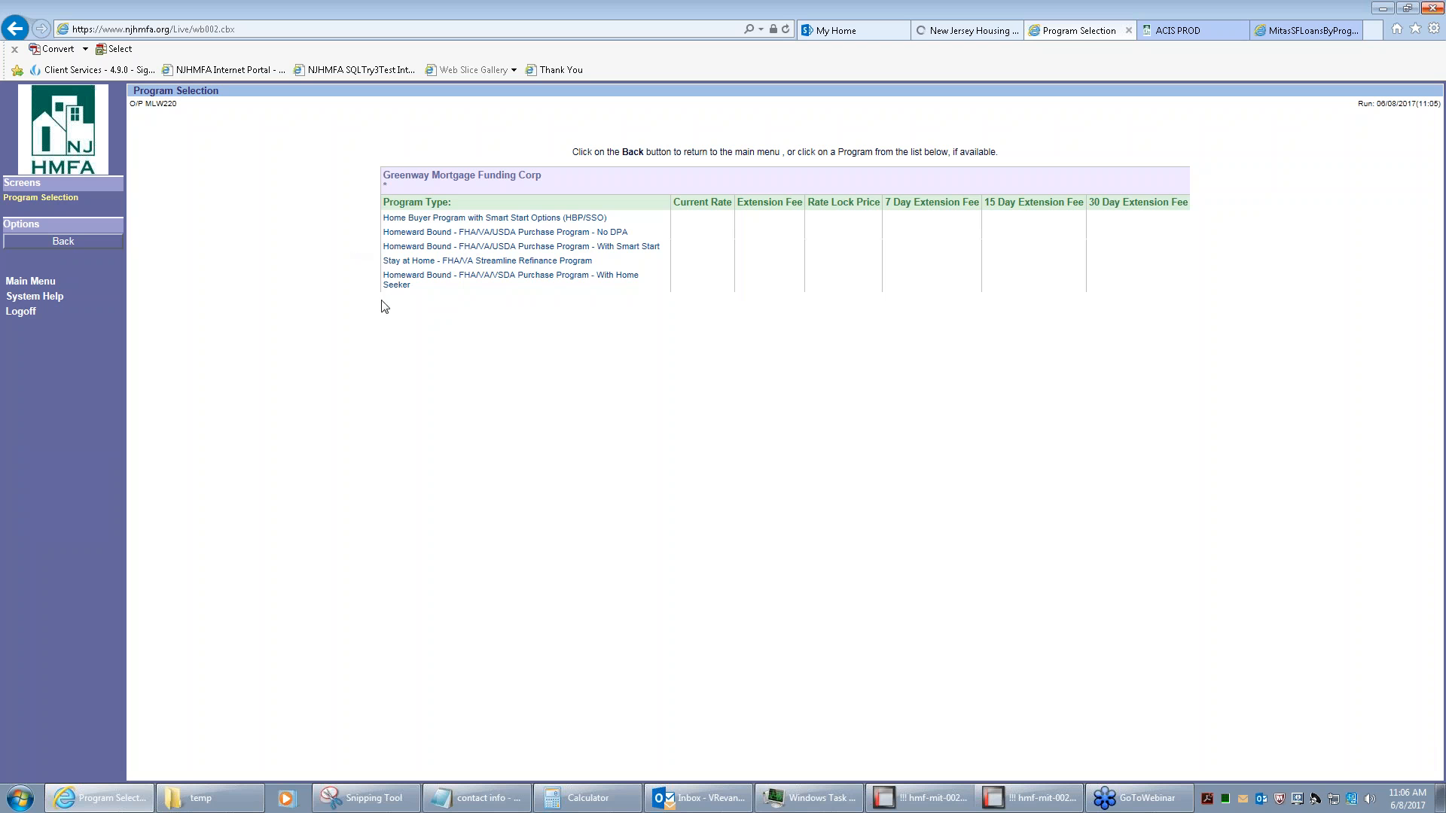
click(419, 283)
click(406, 249)
click(445, 261)
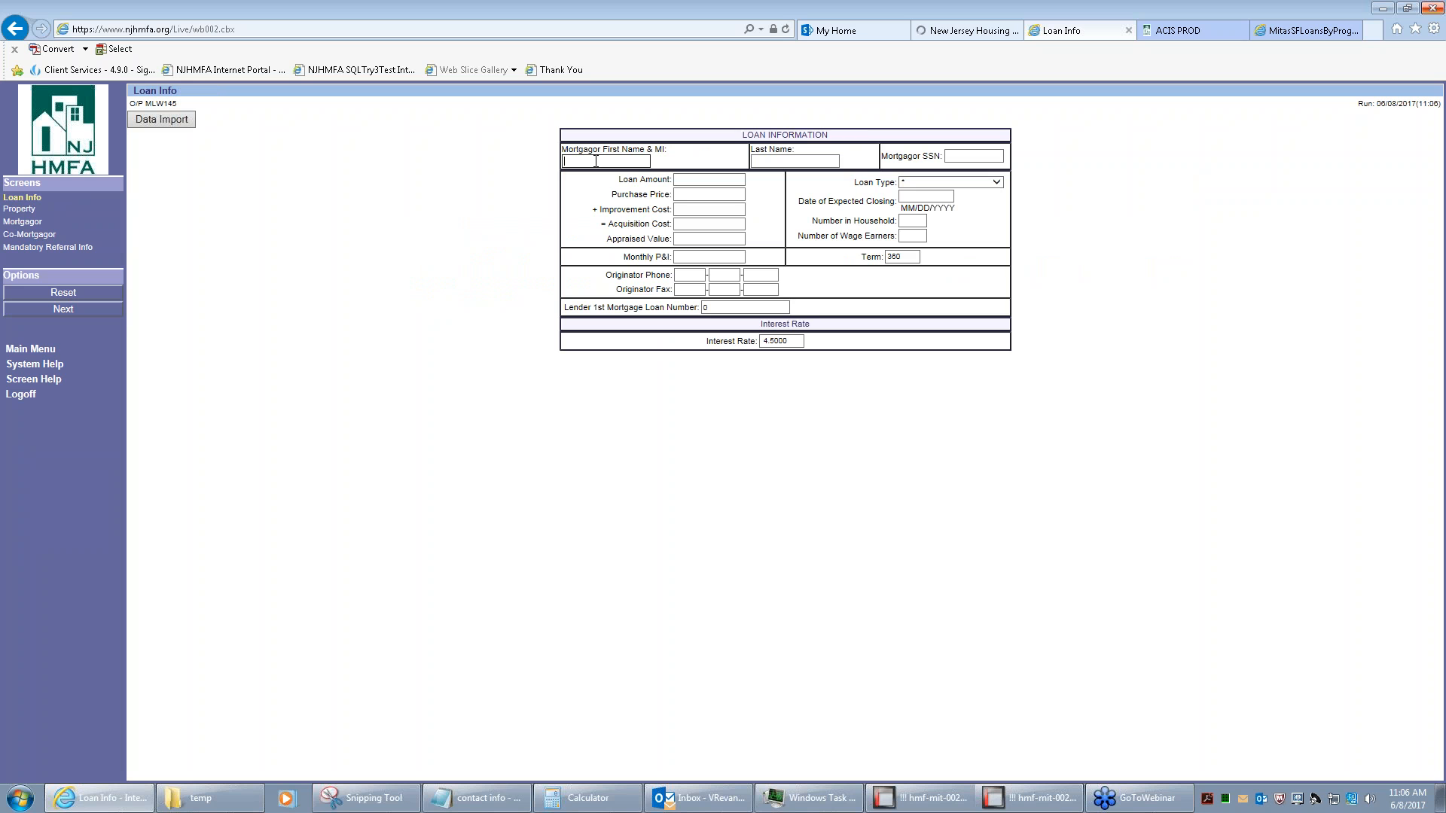
Enter the test borrower's name and SSN, a 100000 loan amount and 120000 purchase price
text(Test)
key(Tab)
text(Loan1)
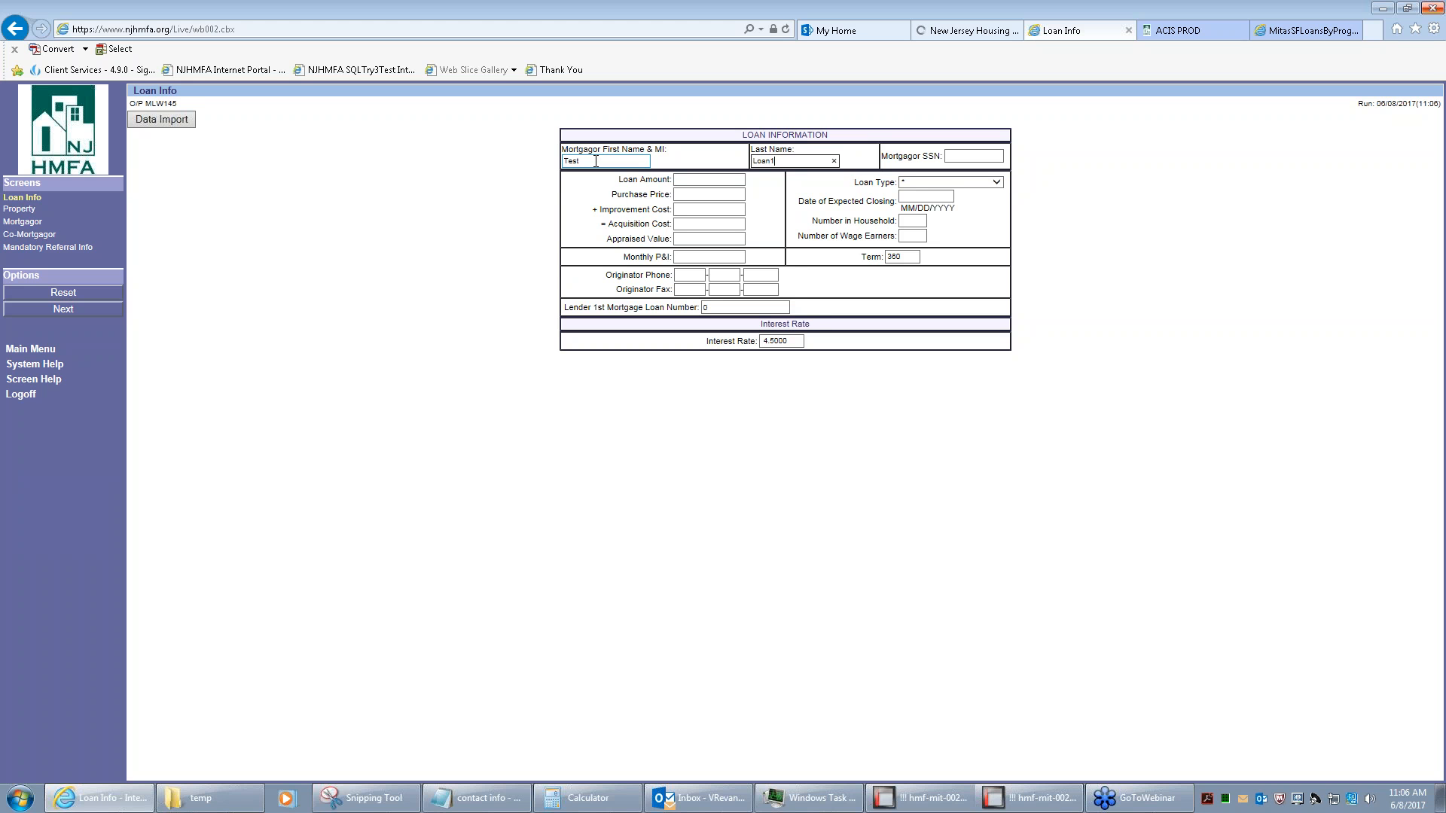
key(BackSpace)
text(3)
key(Tab)
text(1256456645)
key(Tab)
text(100000)
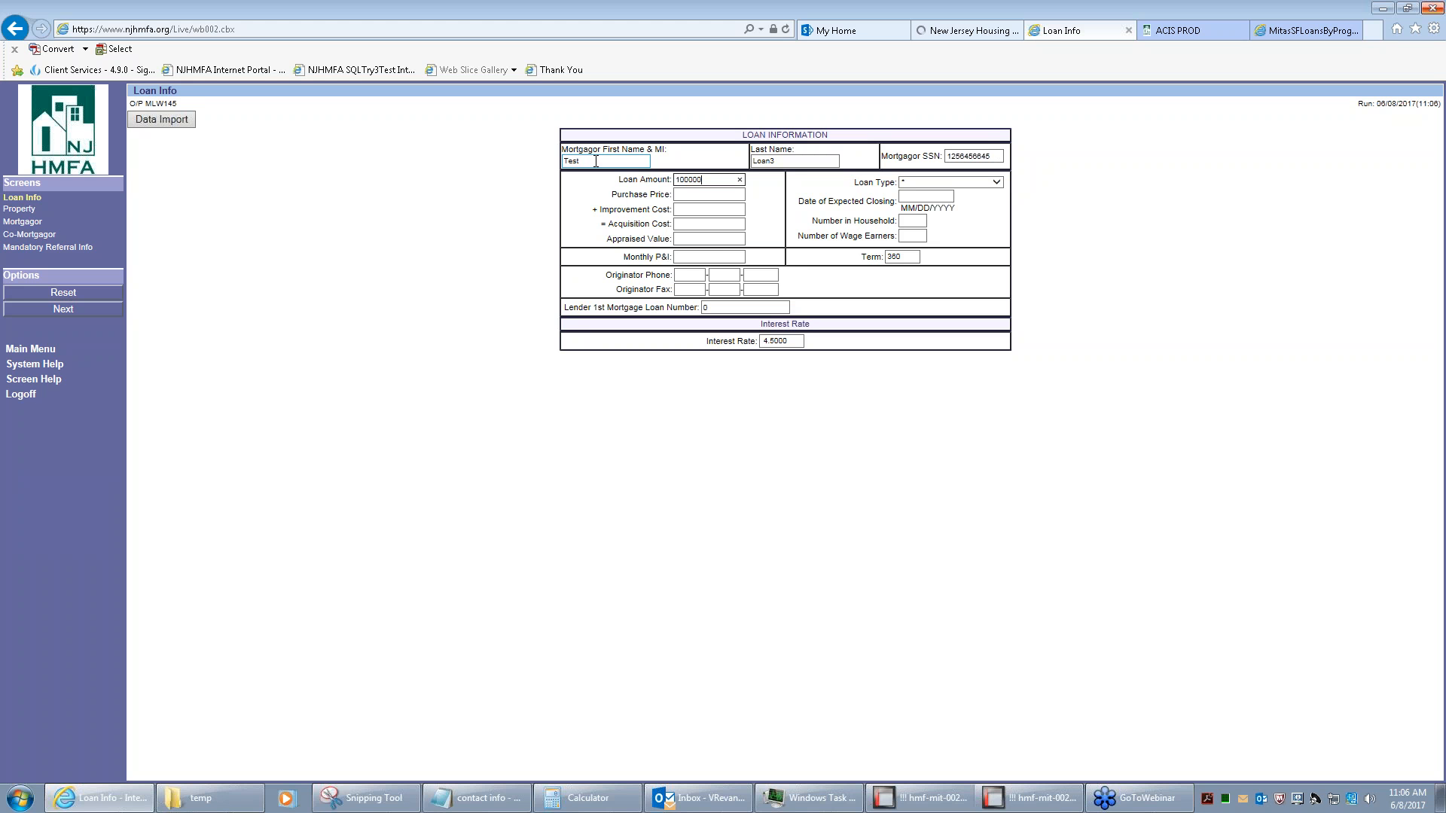
key(Tab)
text(120000)
key(Tab)
Set loan type FHA Insured, closing date 07072017, and 1 household member and wage earner
click(942, 184)
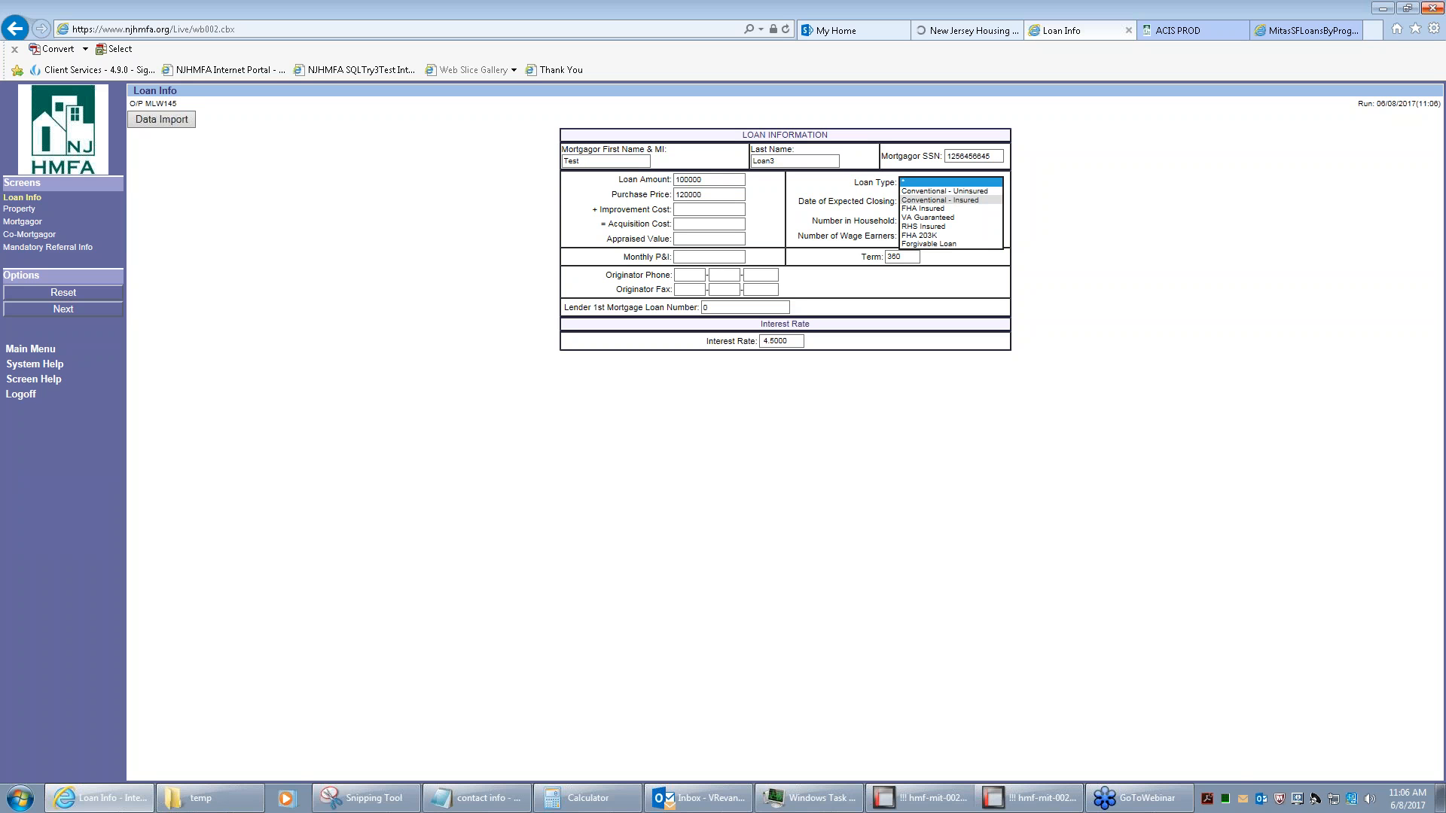
click(943, 209)
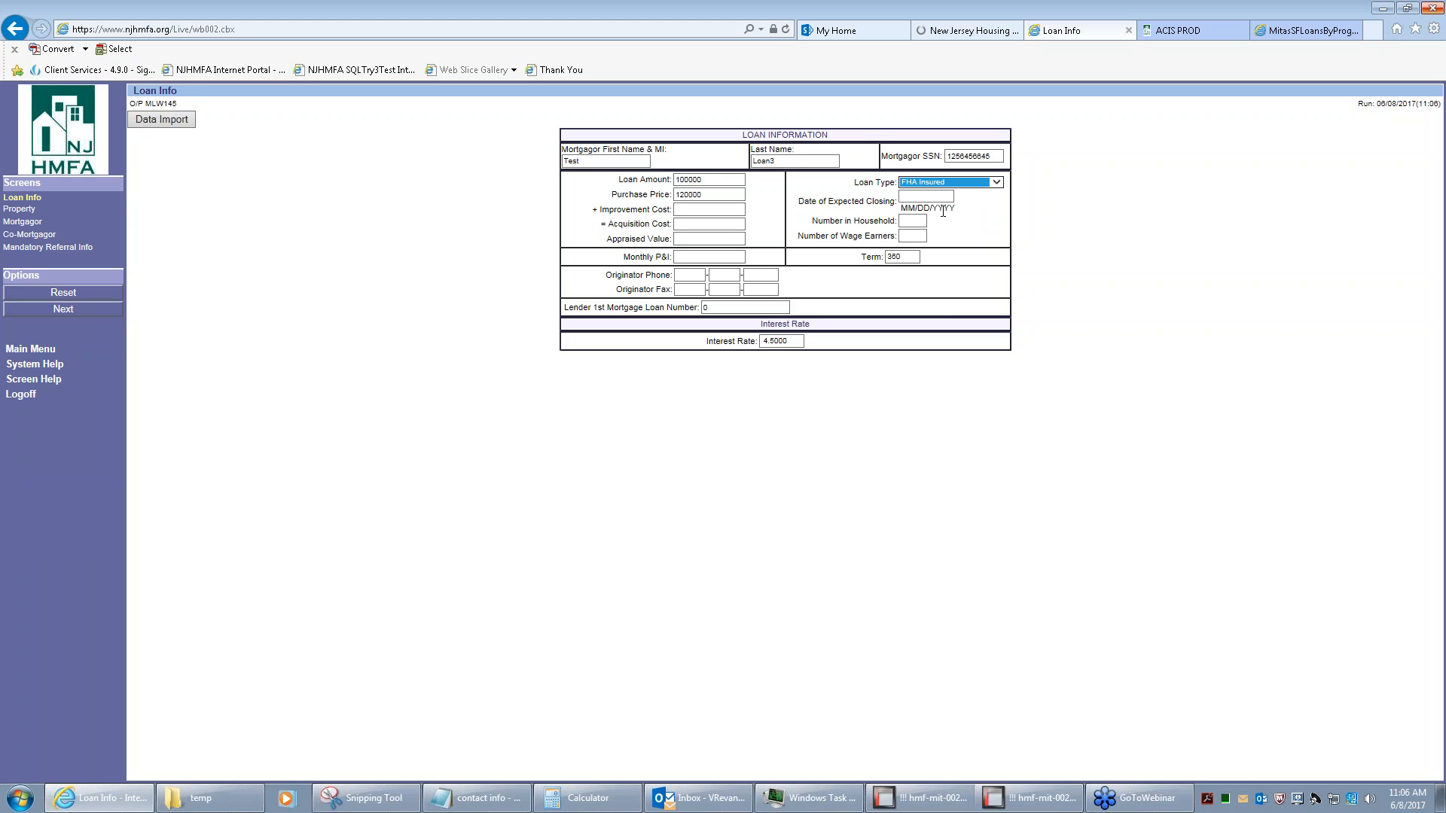
click(920, 197)
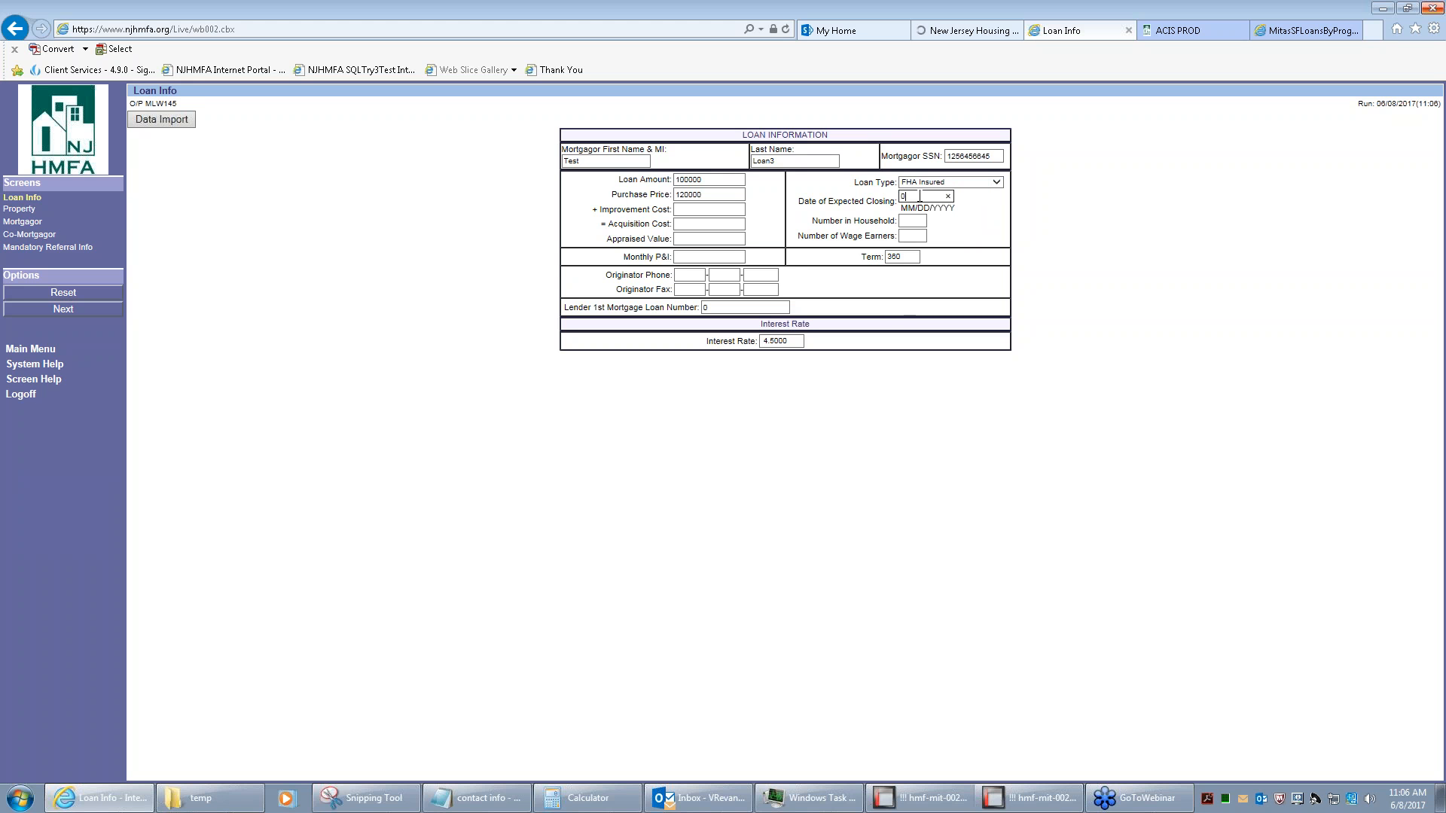
text(0507201)
key(BackSpace)
text(7)
key(Tab)
text(1)
key(Tab)
text(1)
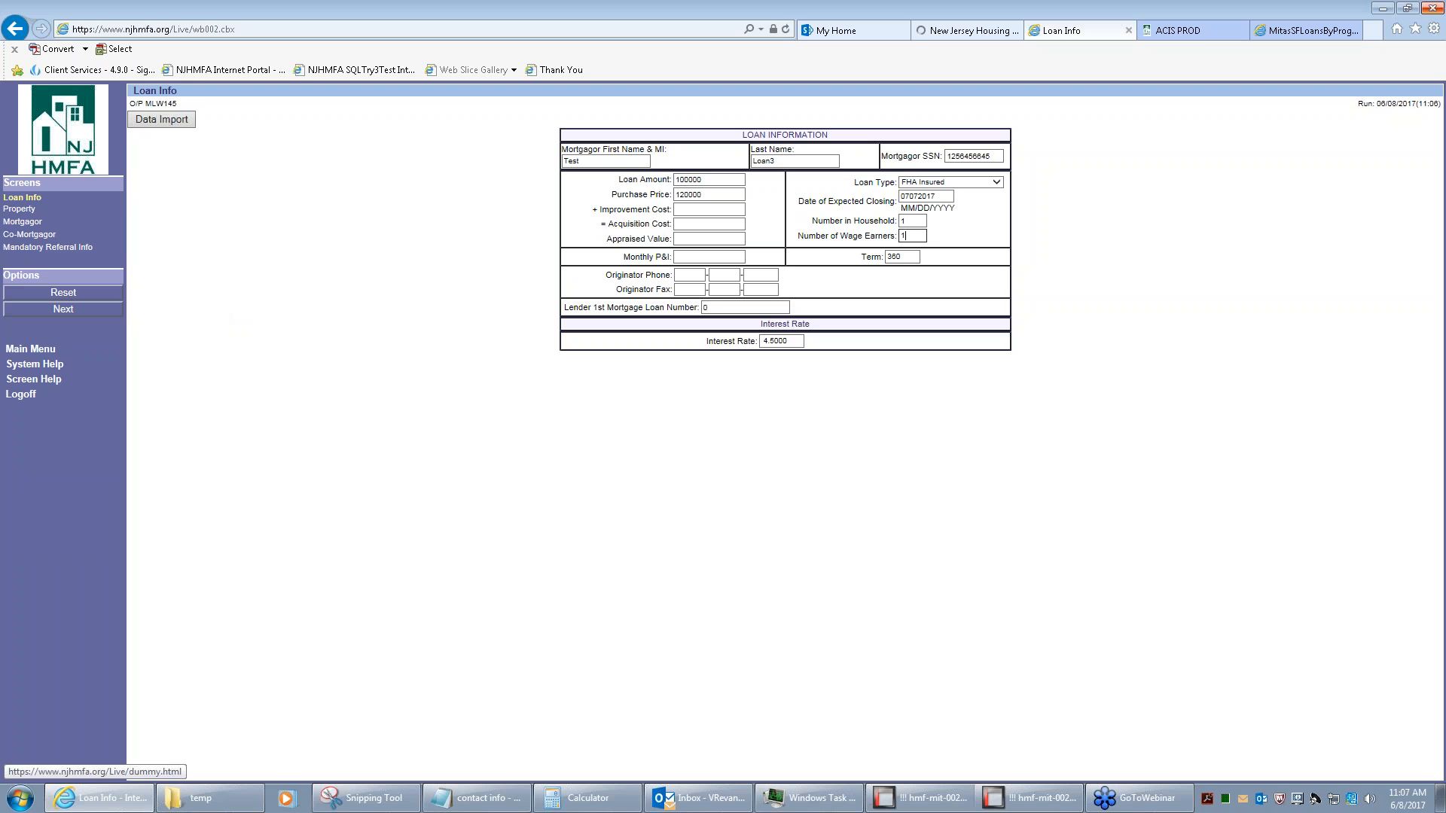
click(22, 221)
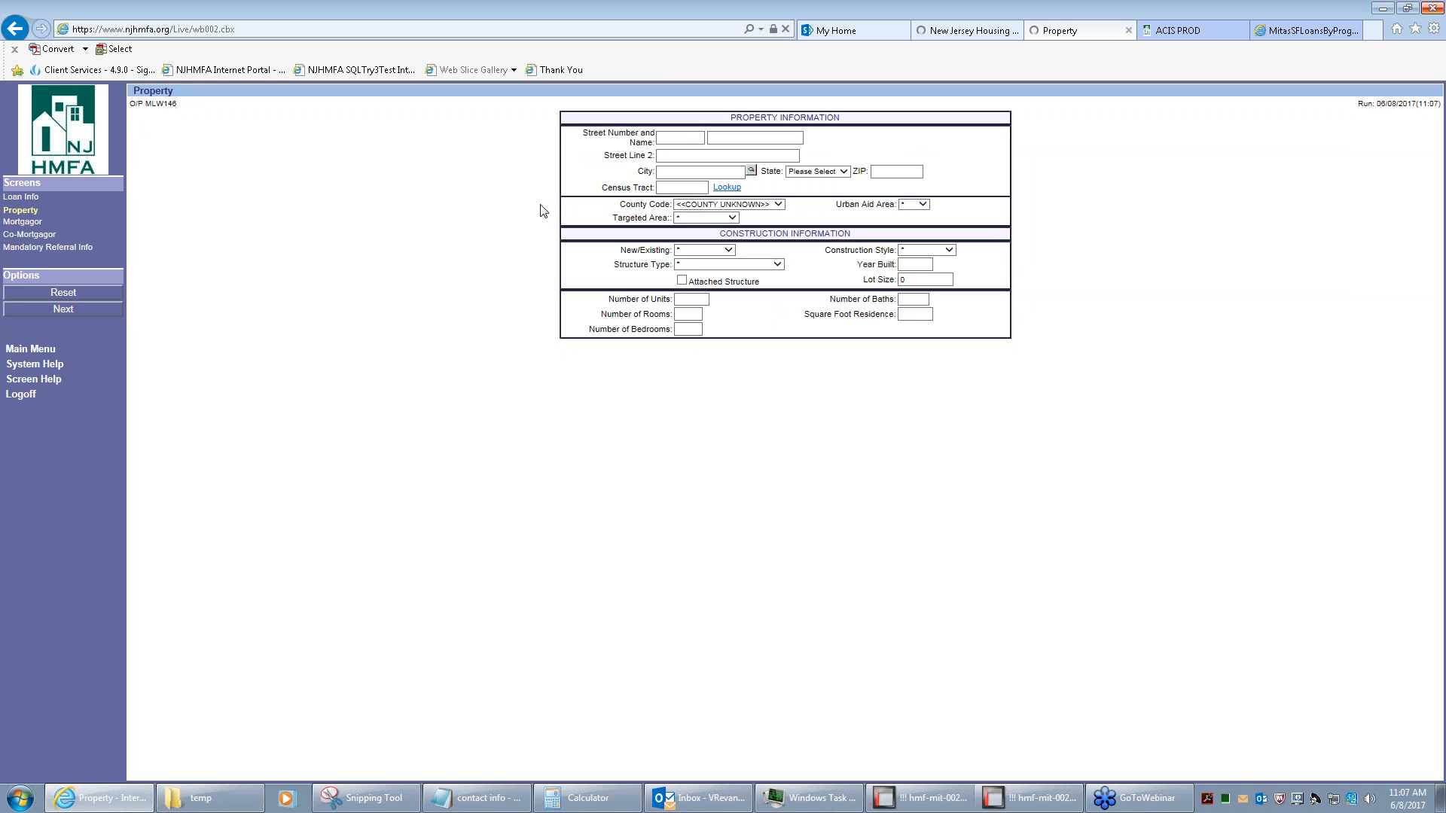
Enter the property's street address, city, state and ZIP code
click(686, 137)
text(123)
key(Tab)
text(camden Ave)
key(Tab)
key(Tab)
text(Camden)
key(Tab)
key(Tab)
text(nj)
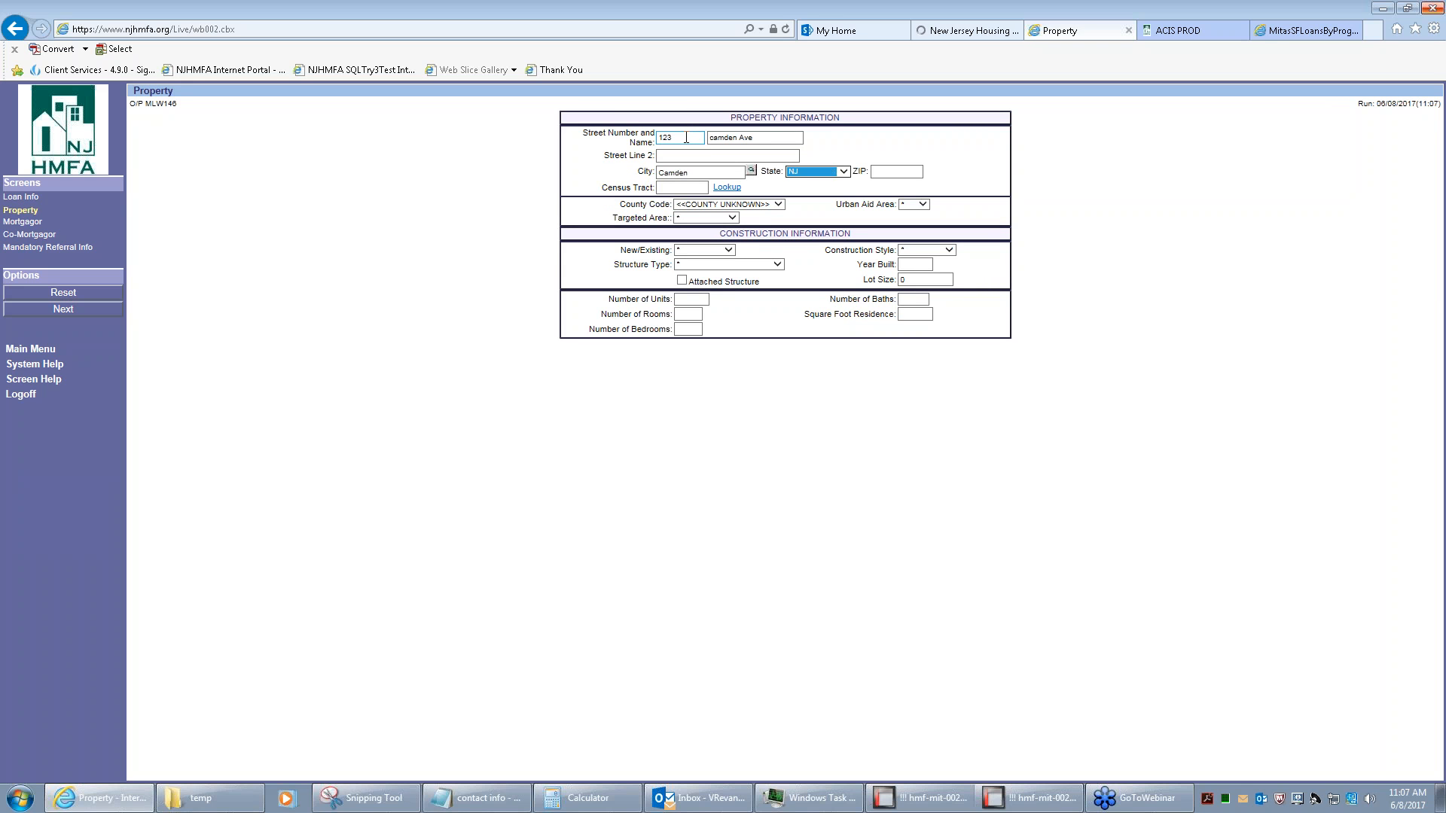
key(Tab)
text(0852)
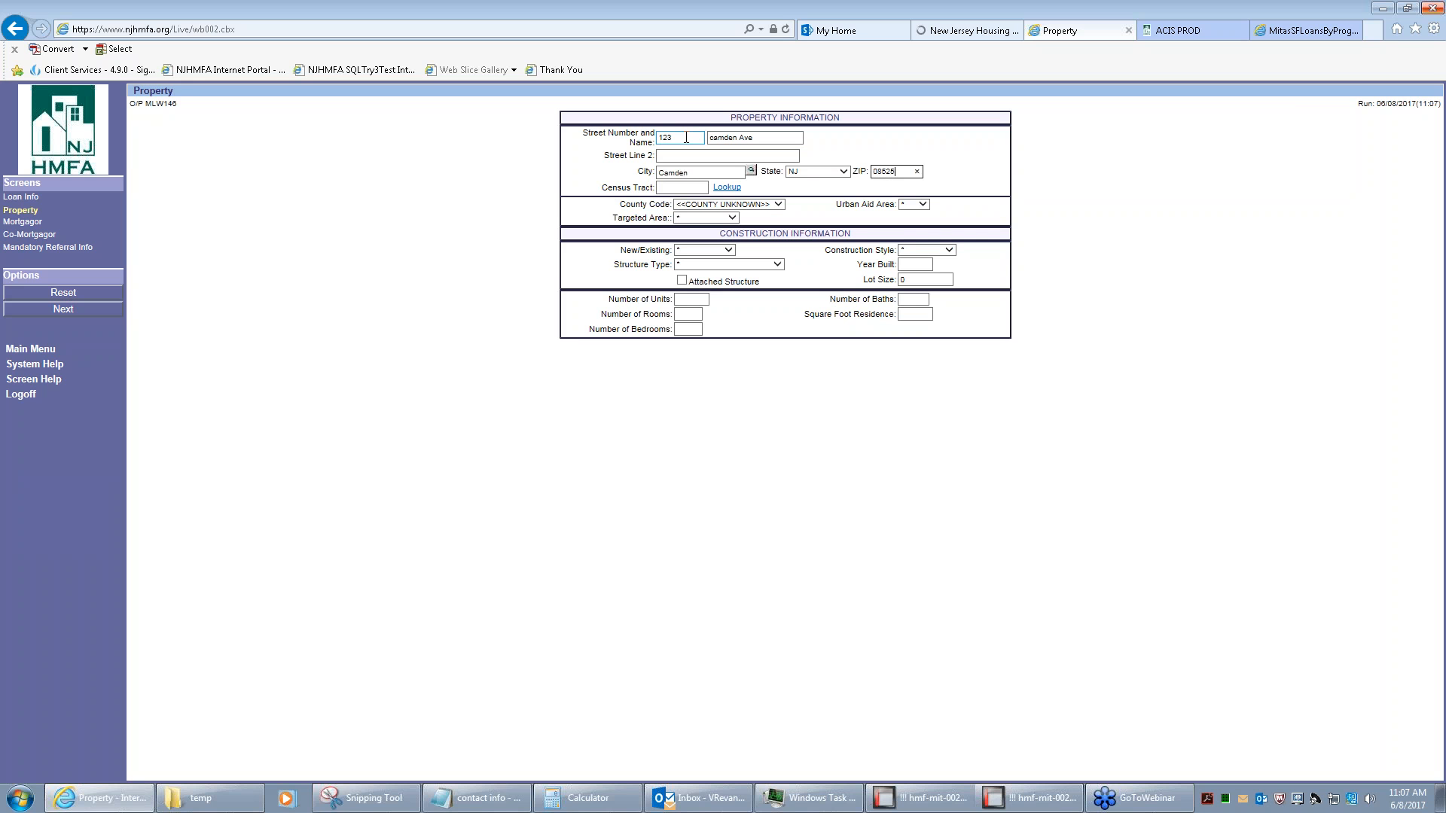
text(5)
Set county Camden, Targeted area, Existing, Modernize, Single Family Small, and all counts to 1
key(Tab)
key(Tab)
key(Tab)
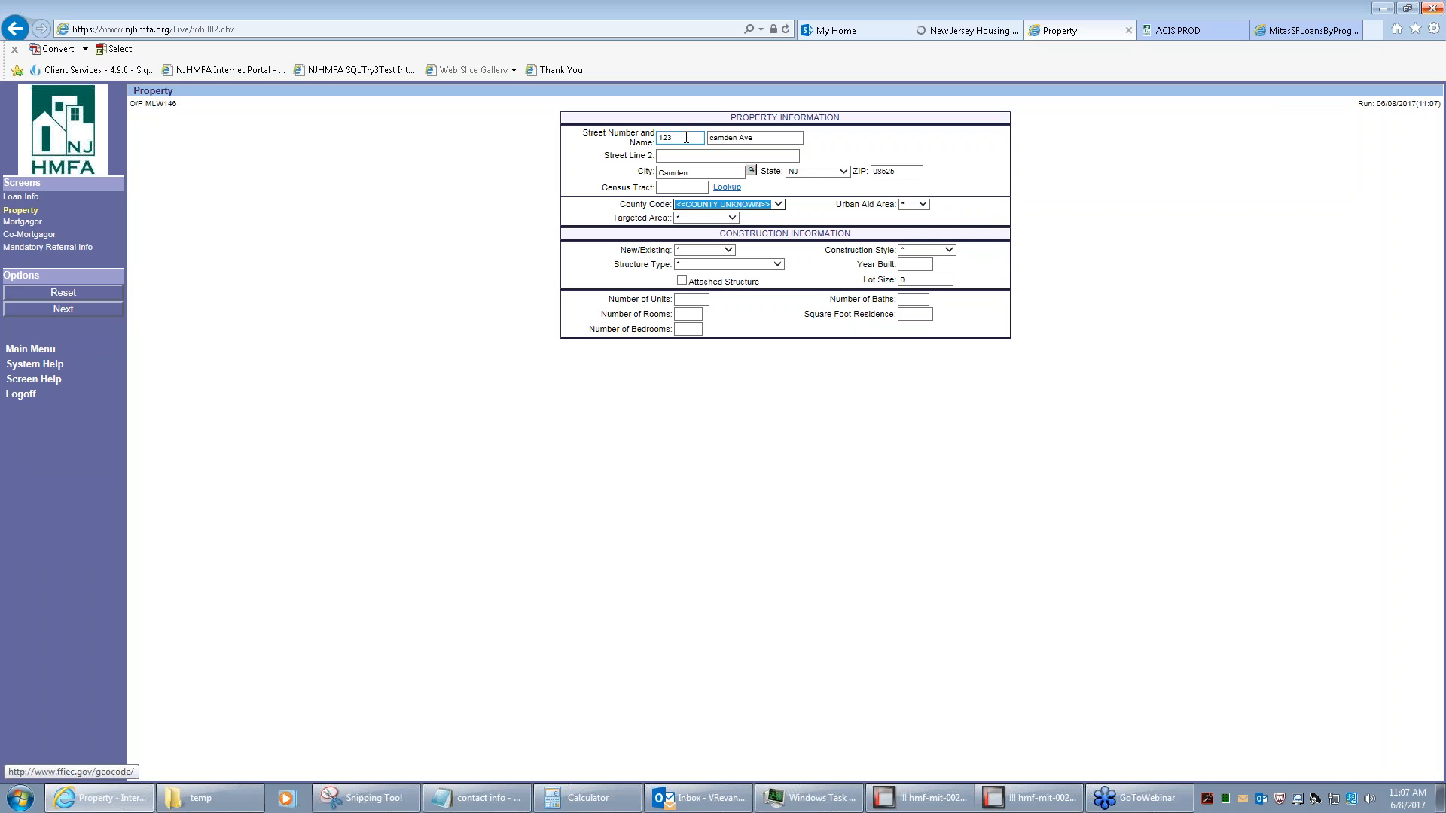
key(c)
key(Tab)
key(Tab)
key(t)
key(Tab)
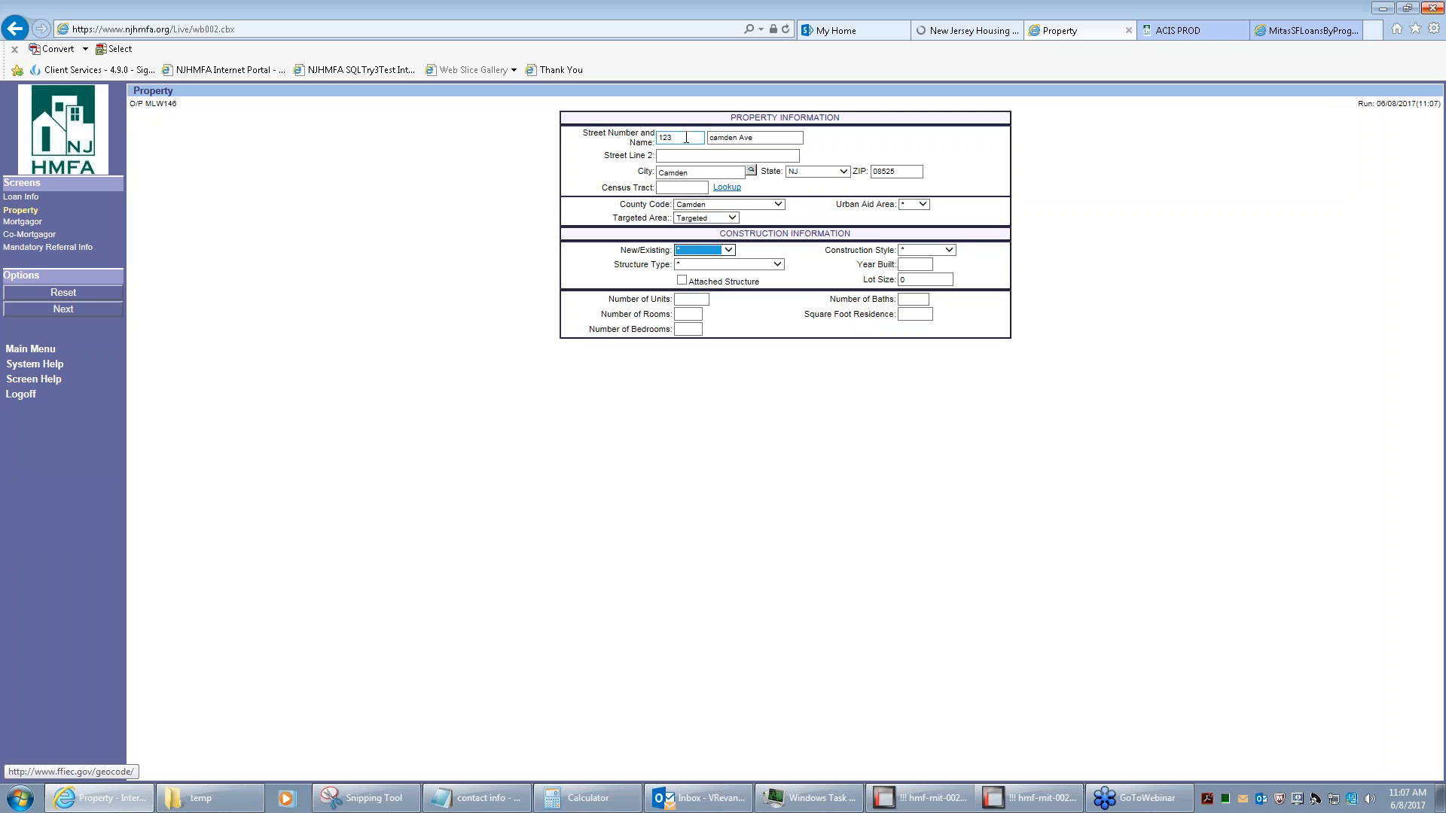
key(e)
key(Tab)
key(m)
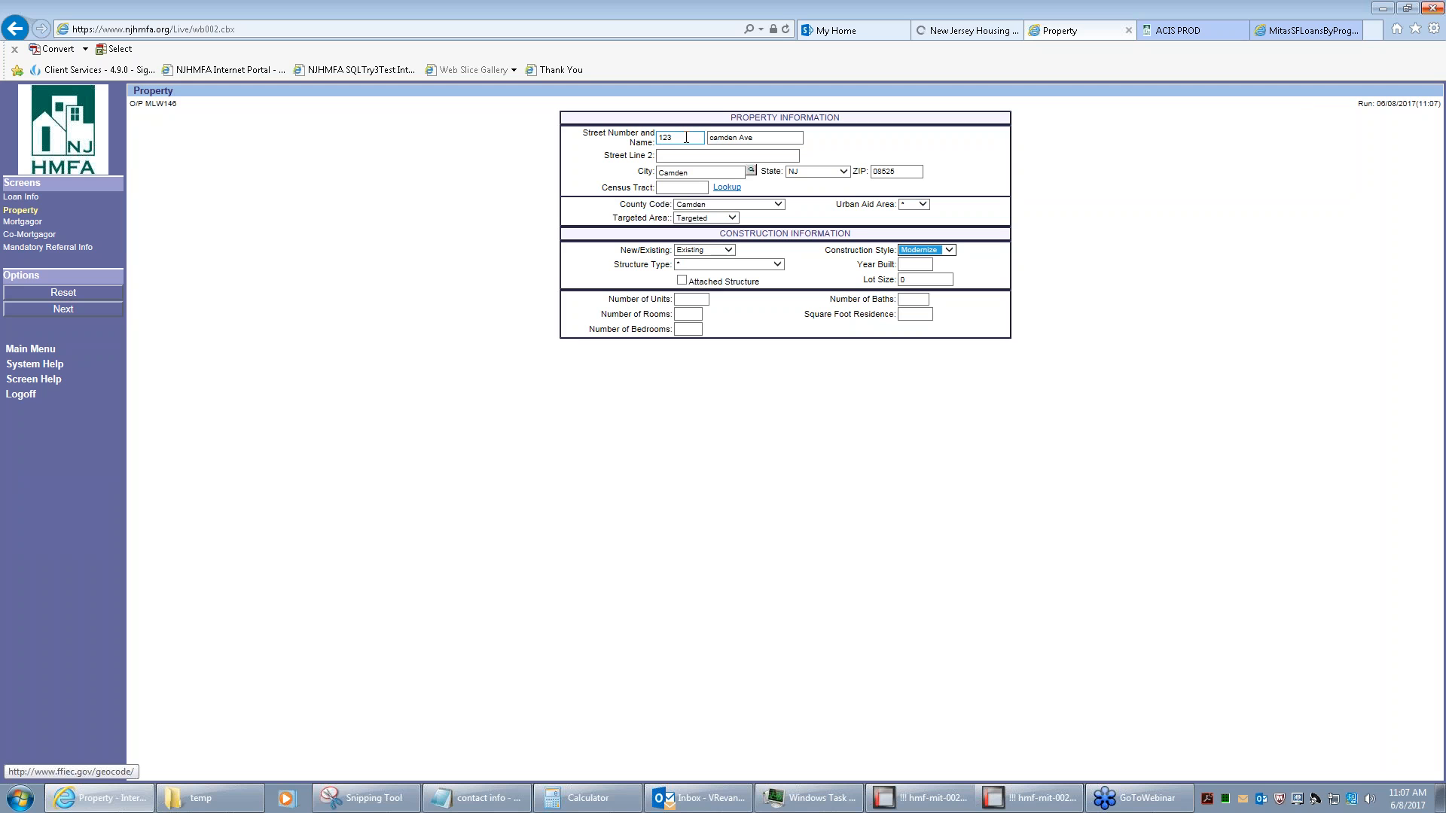
key(Tab)
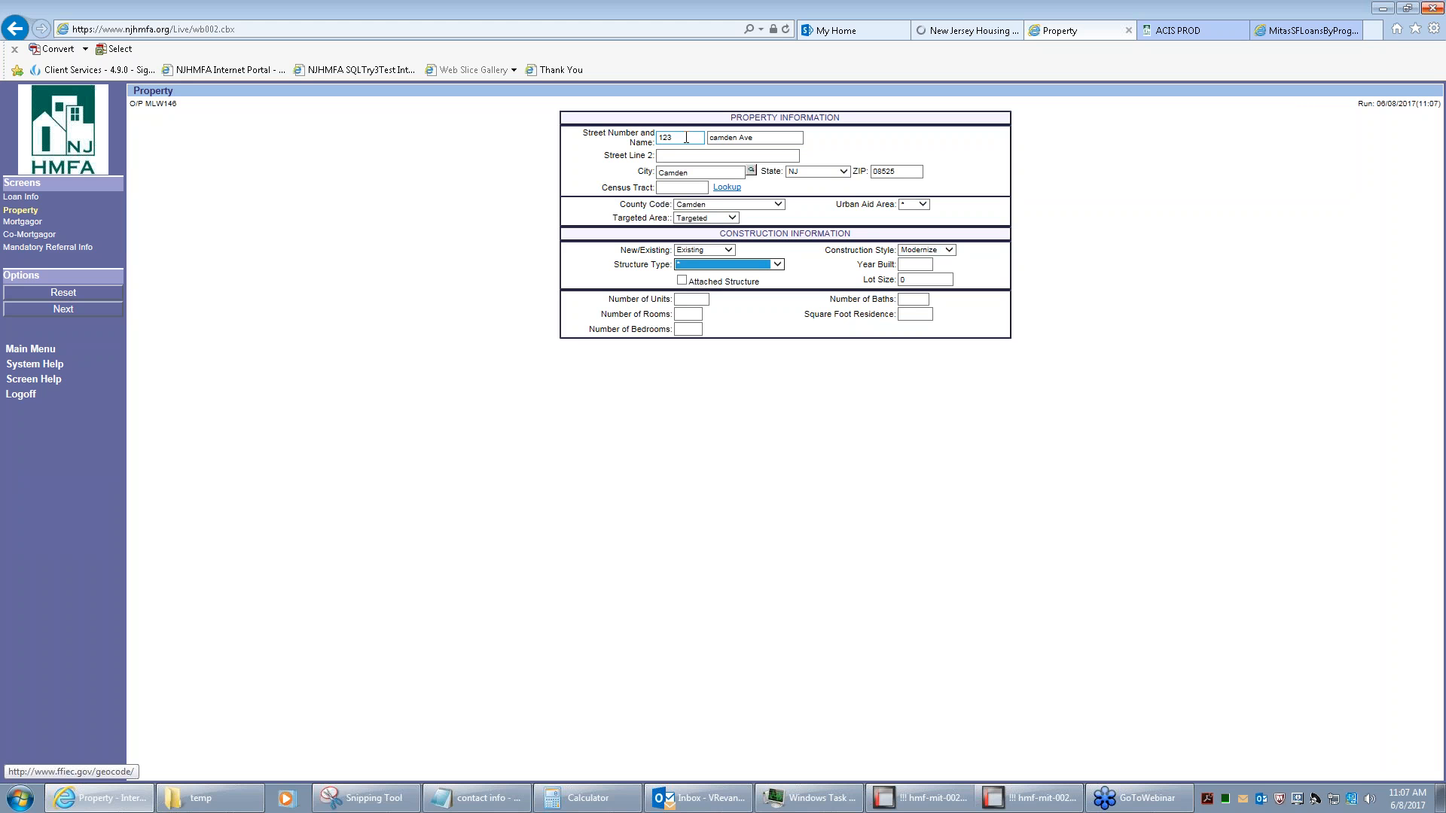
key(s)
key(Tab)
key(Tab)
key(Tab)
key(Tab)
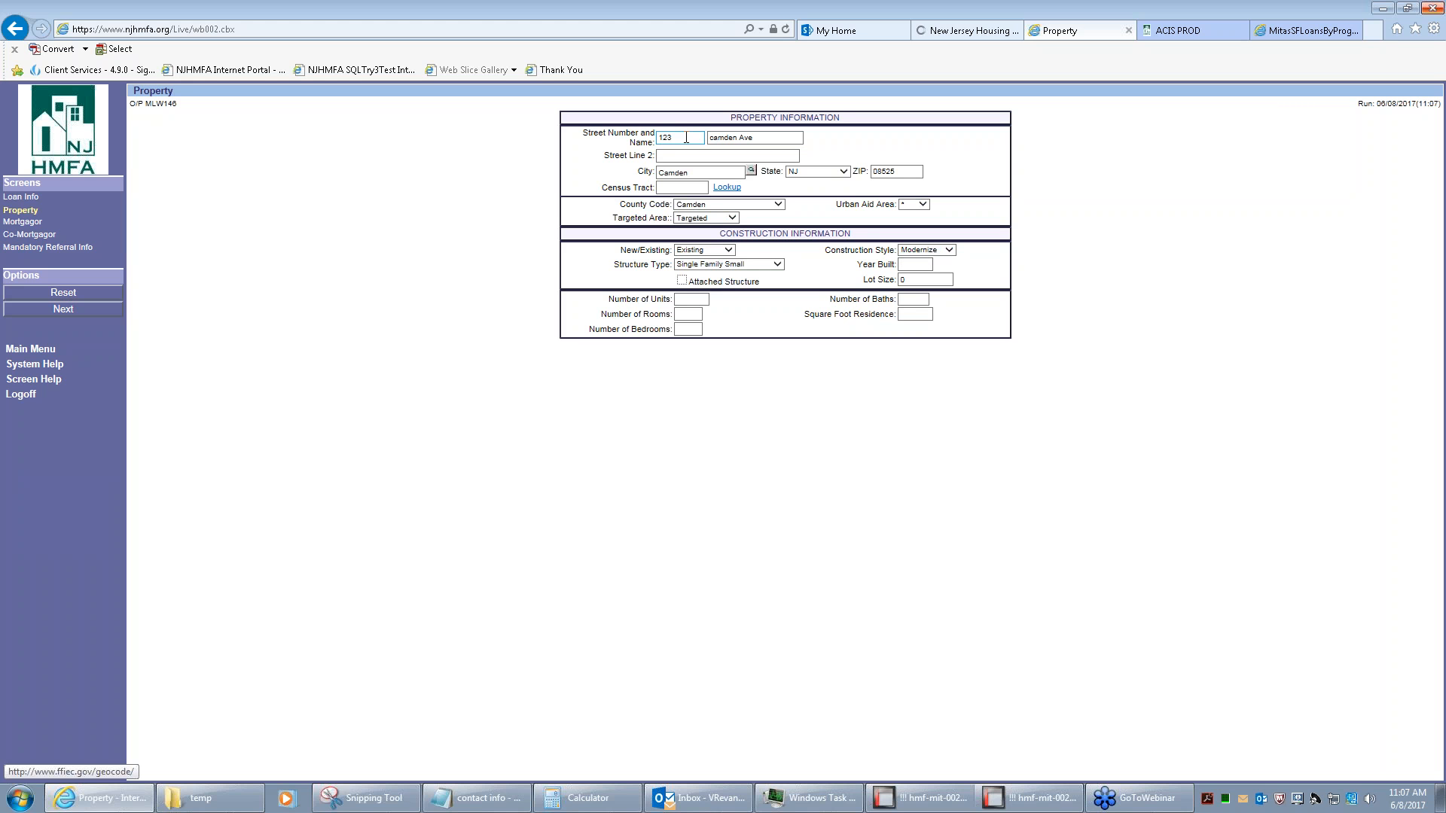
text(1)
key(Tab)
text(1)
key(Tab)
text(1)
key(Tab)
text(1)
key(Tab)
text(1)
click(22, 226)
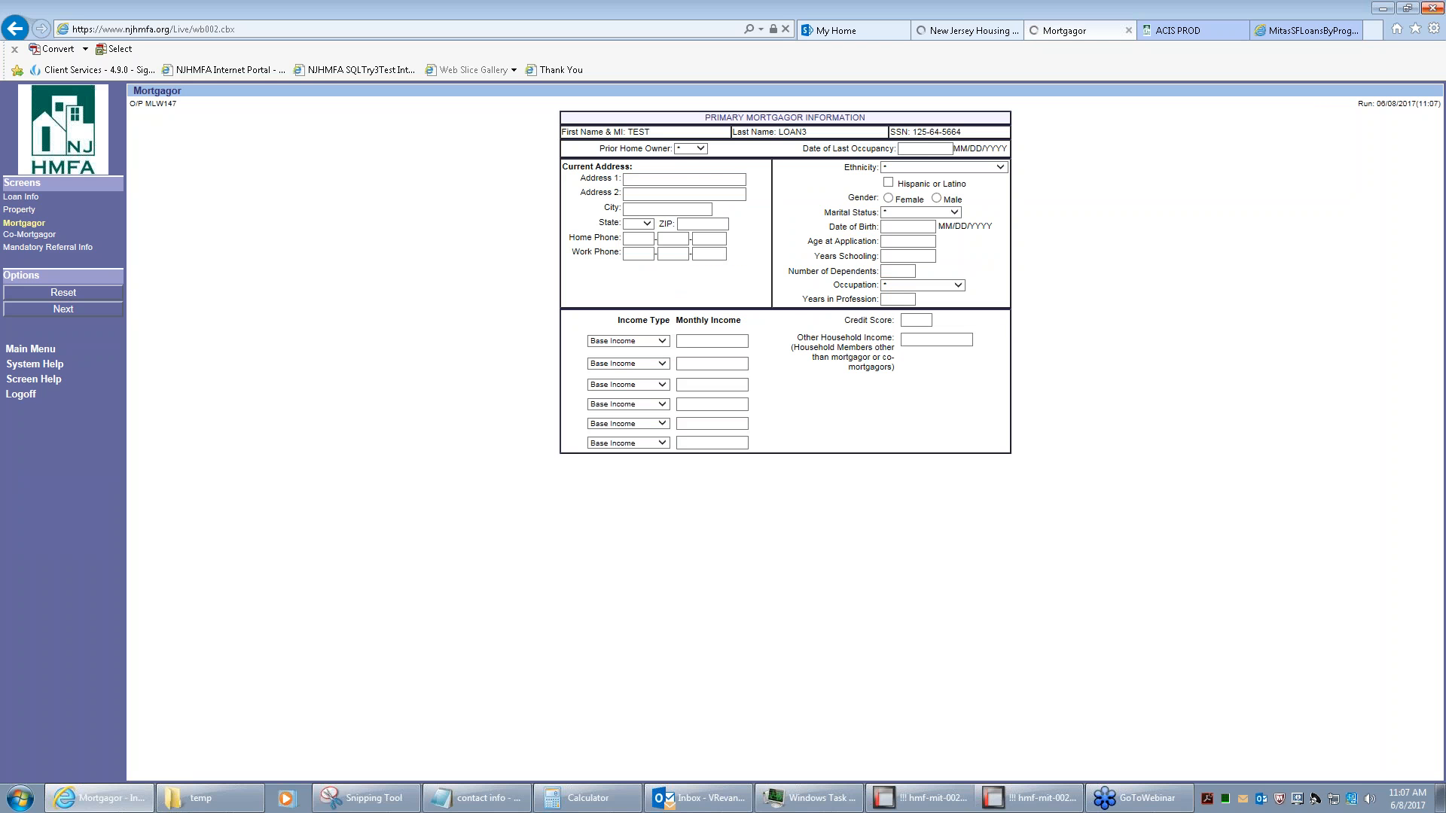
Mark the mortgagor as NO prior home owner with 1500 monthly income
click(690, 149)
click(690, 167)
click(686, 342)
text(1500)
Set referral source Internet and veteran No, then submit the registration
click(45, 248)
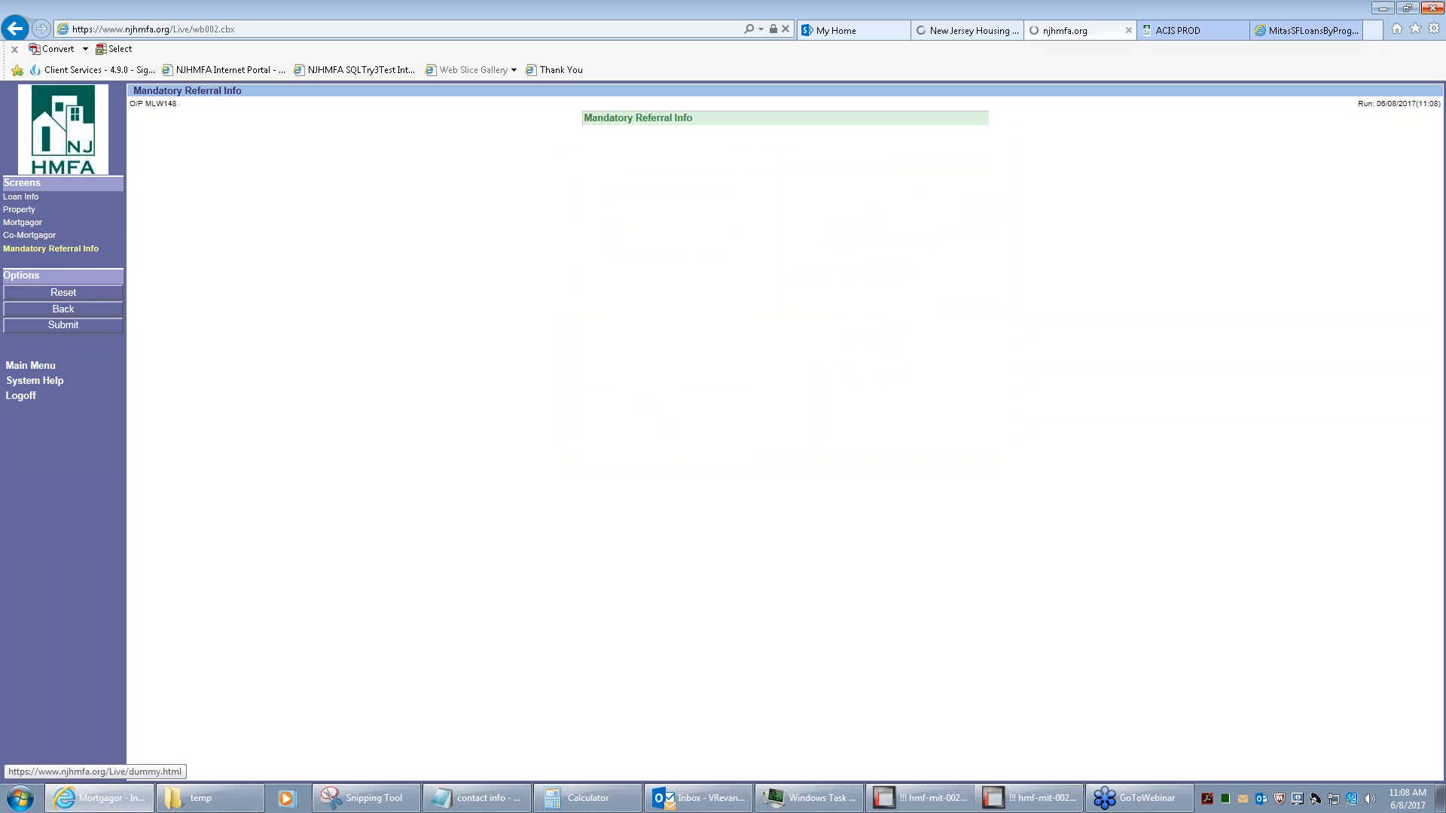
click(855, 135)
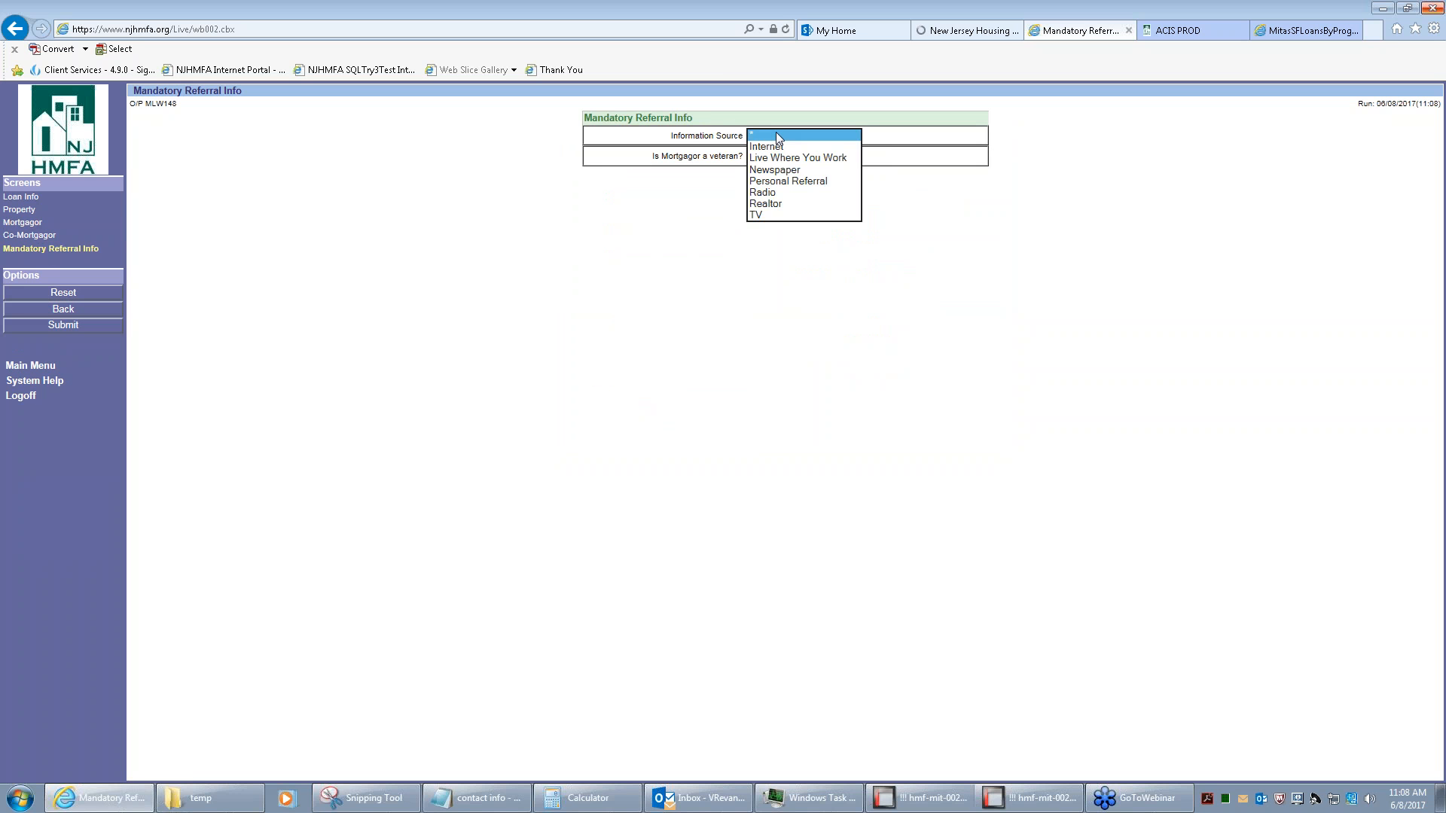
click(784, 148)
click(774, 156)
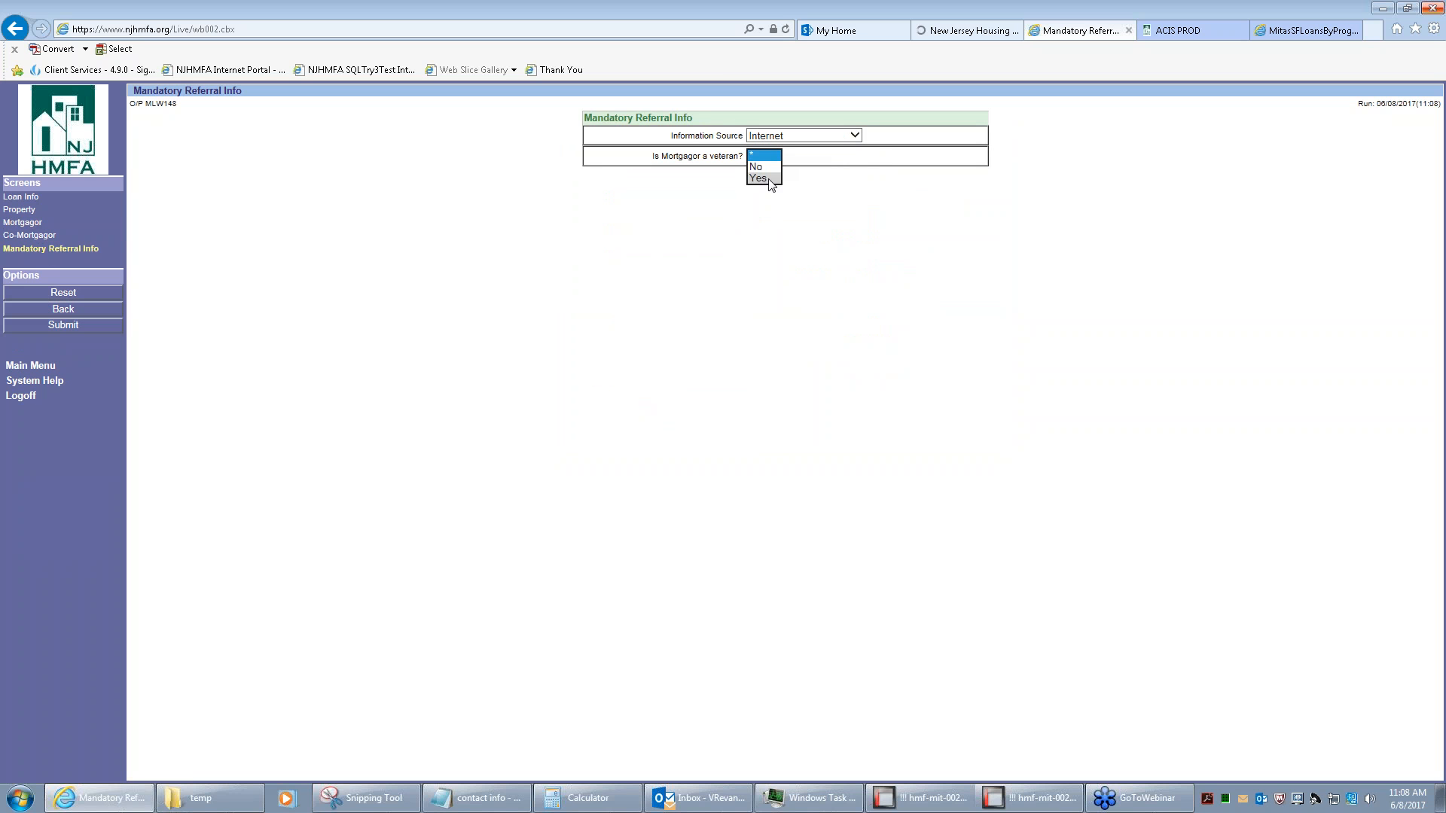
click(765, 166)
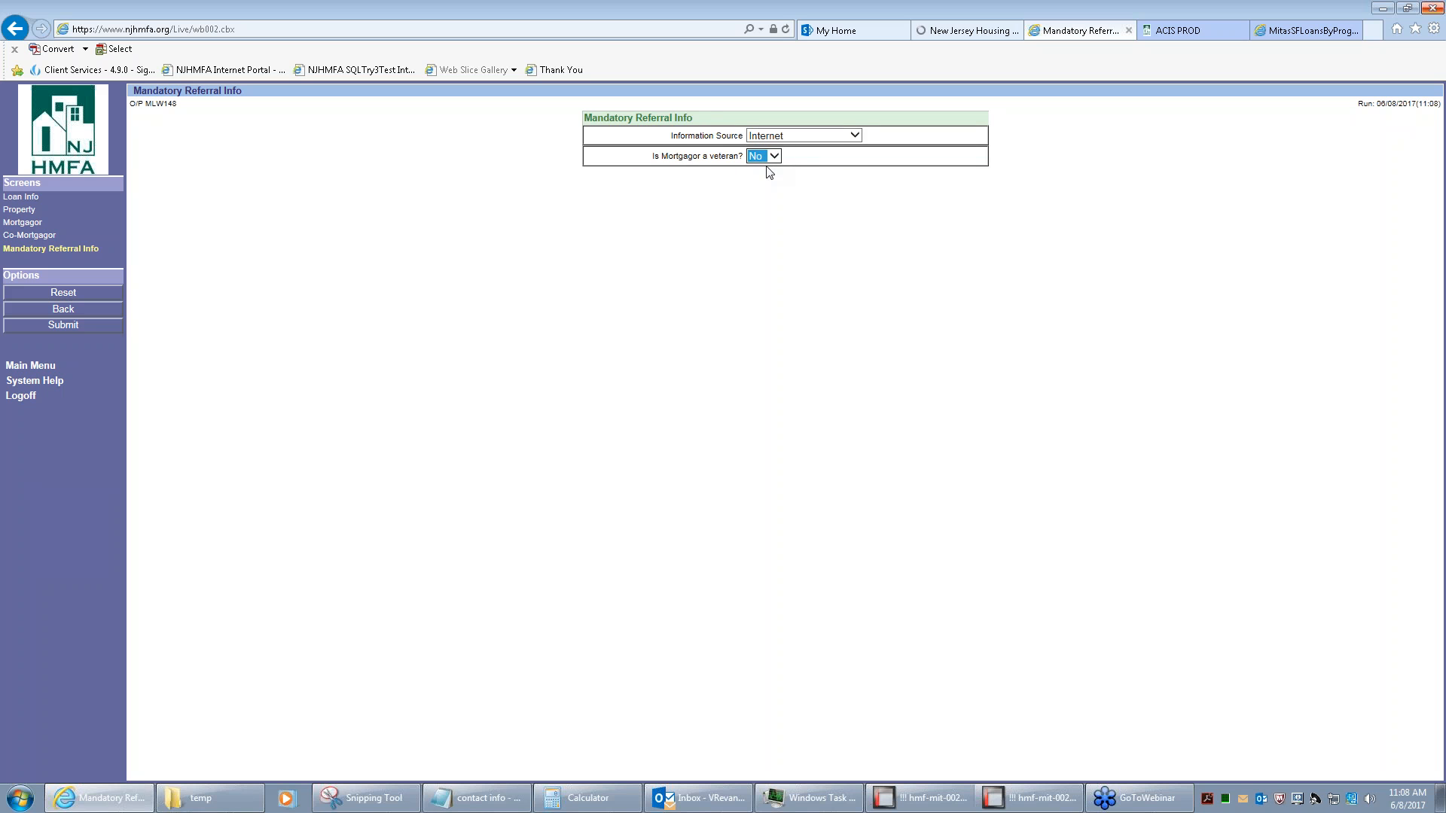
click(66, 326)
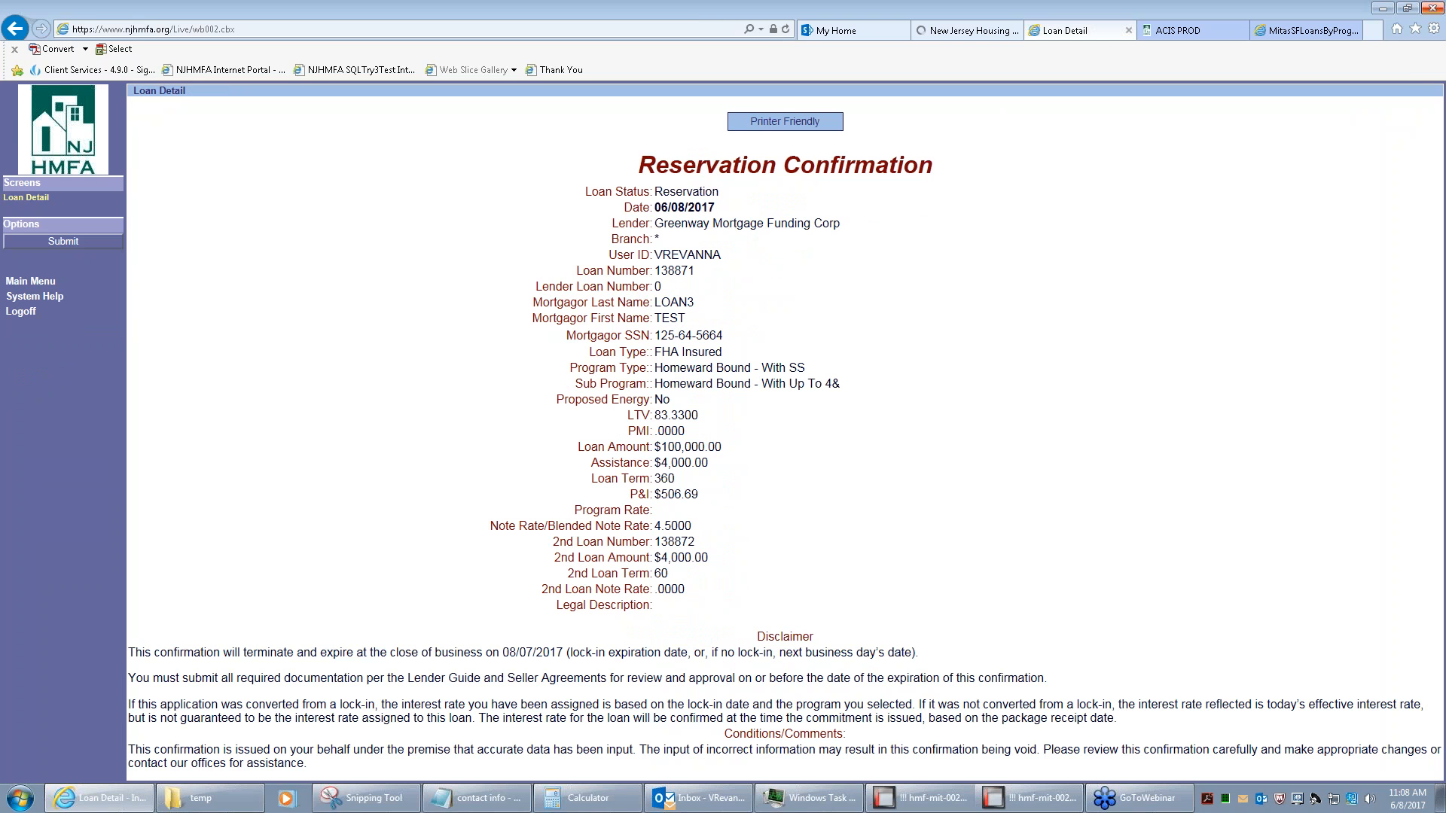
Highlight the loan numbers, $100,000.00 loan amount, program type and Assistance amount on the confirmation
drag(700, 271, 656, 275)
click(696, 543)
drag(696, 543, 655, 544)
drag(725, 450, 660, 451)
drag(805, 368, 664, 374)
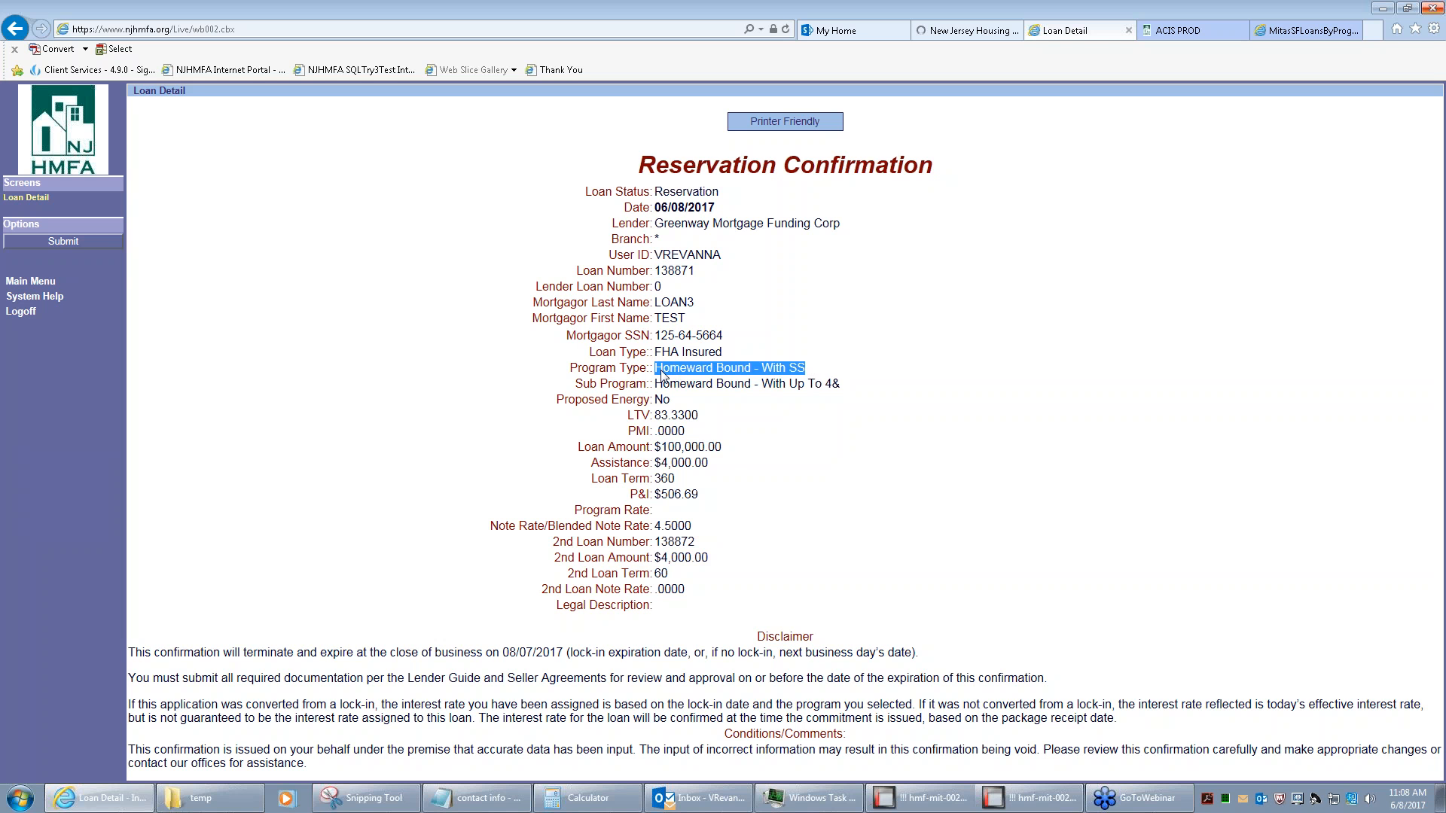
click(726, 423)
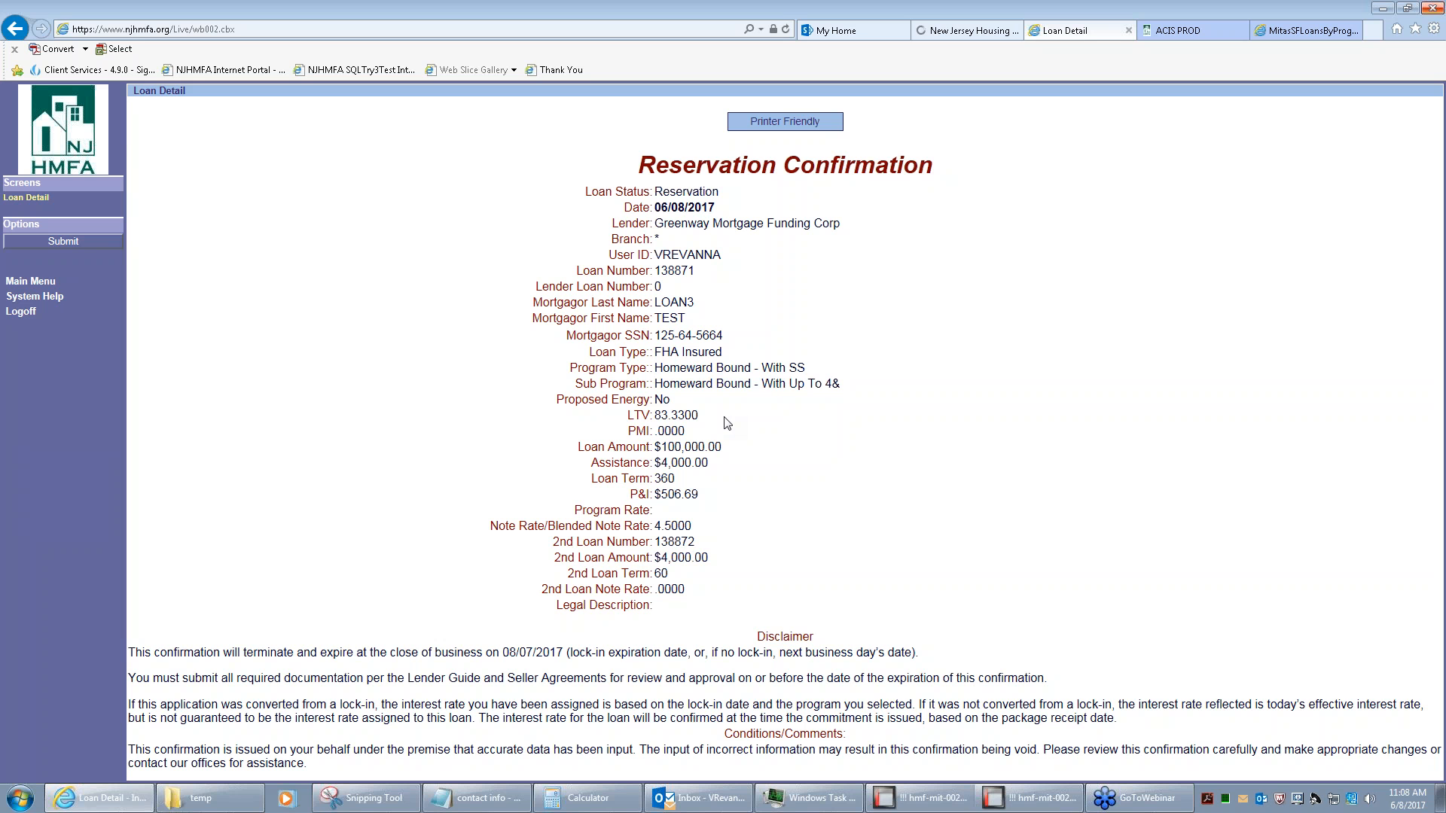
drag(709, 462, 650, 464)
Bring the contact info notes forward and briefly highlight the last two contact blocks
click(480, 798)
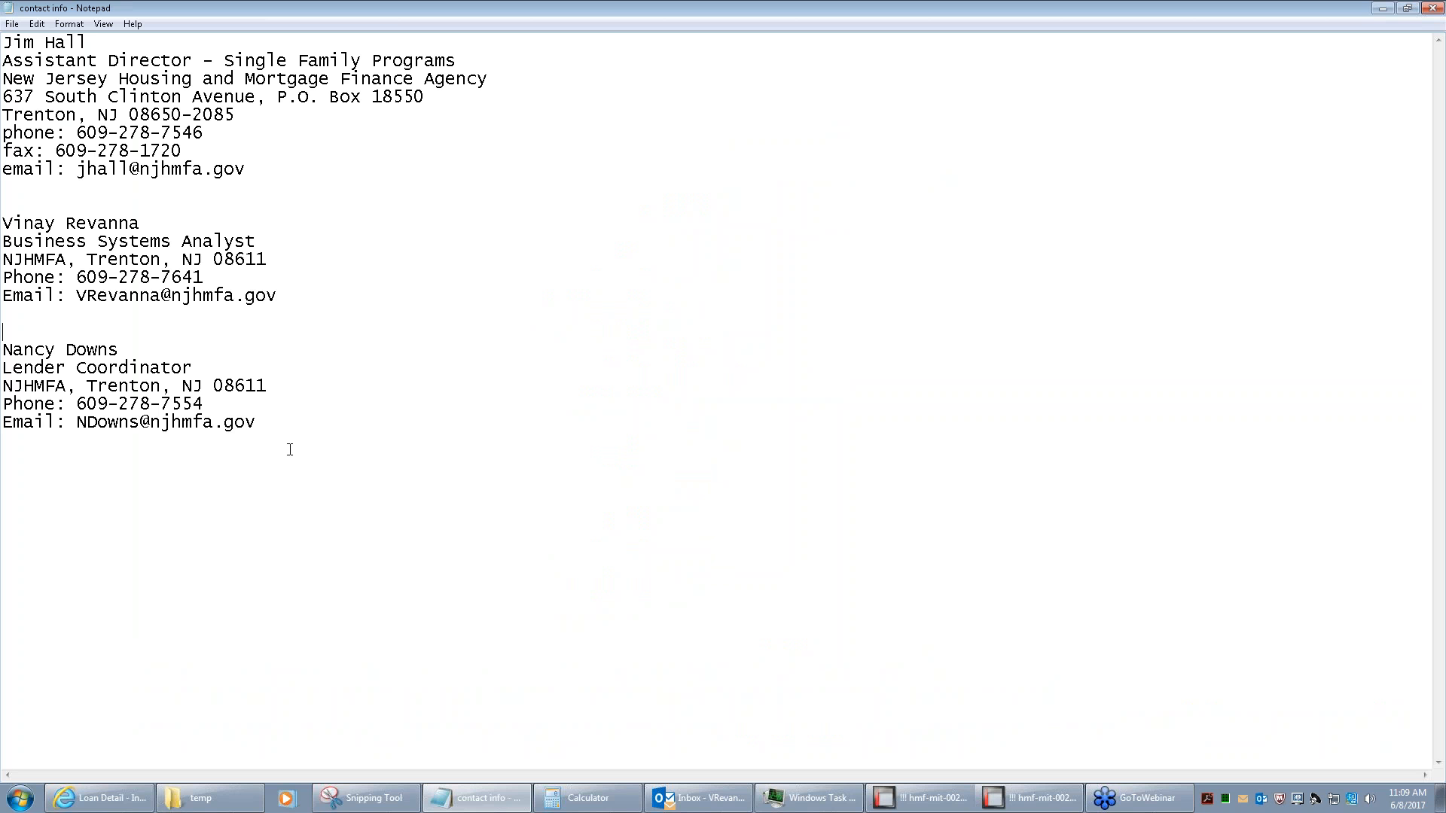
drag(297, 432, 2, 39)
click(169, 486)
Minimize the notes and highlight the 2nd Loan Number and disclaimer expiration date values
click(1389, 11)
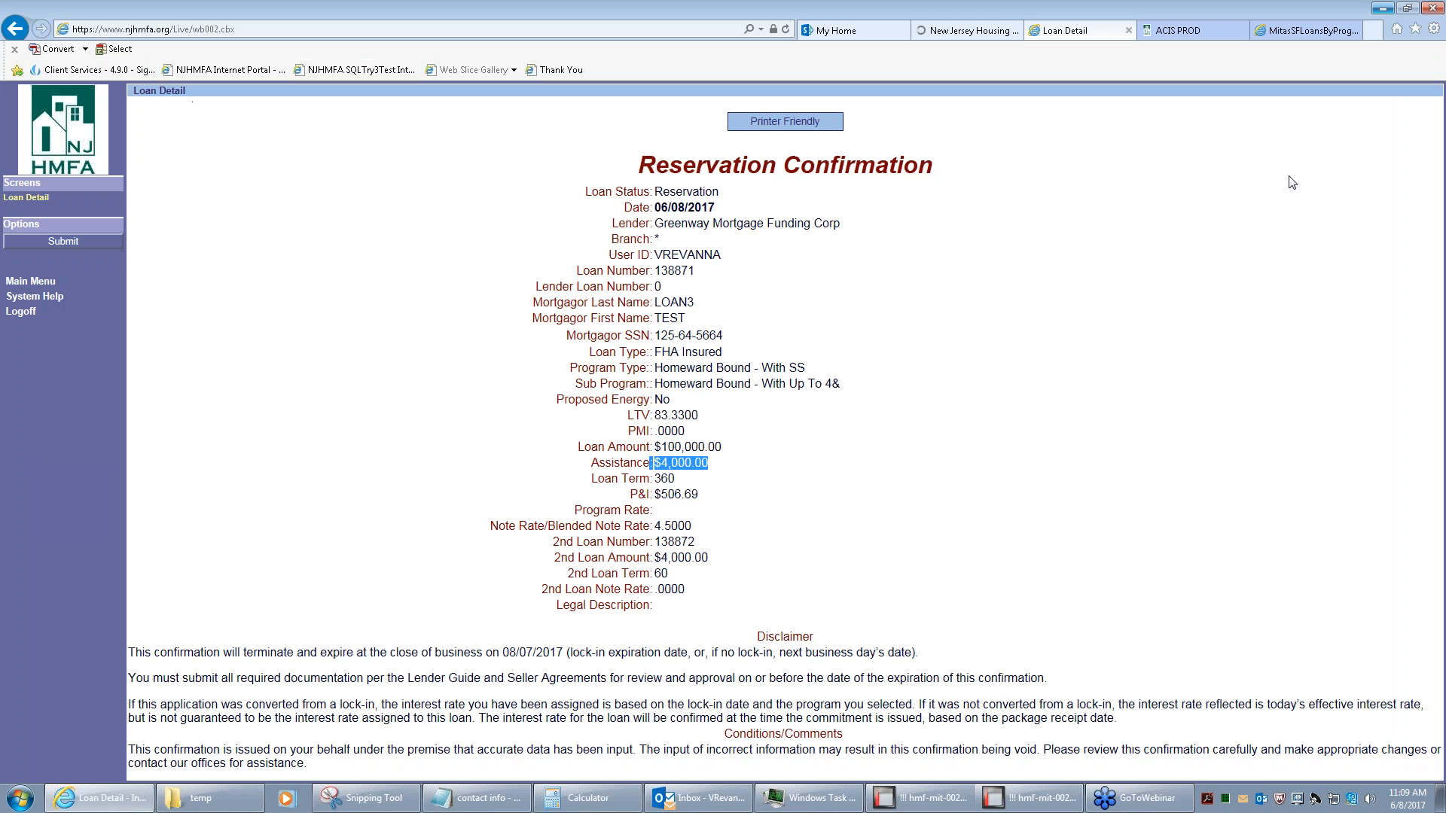
click(680, 525)
drag(706, 544, 654, 547)
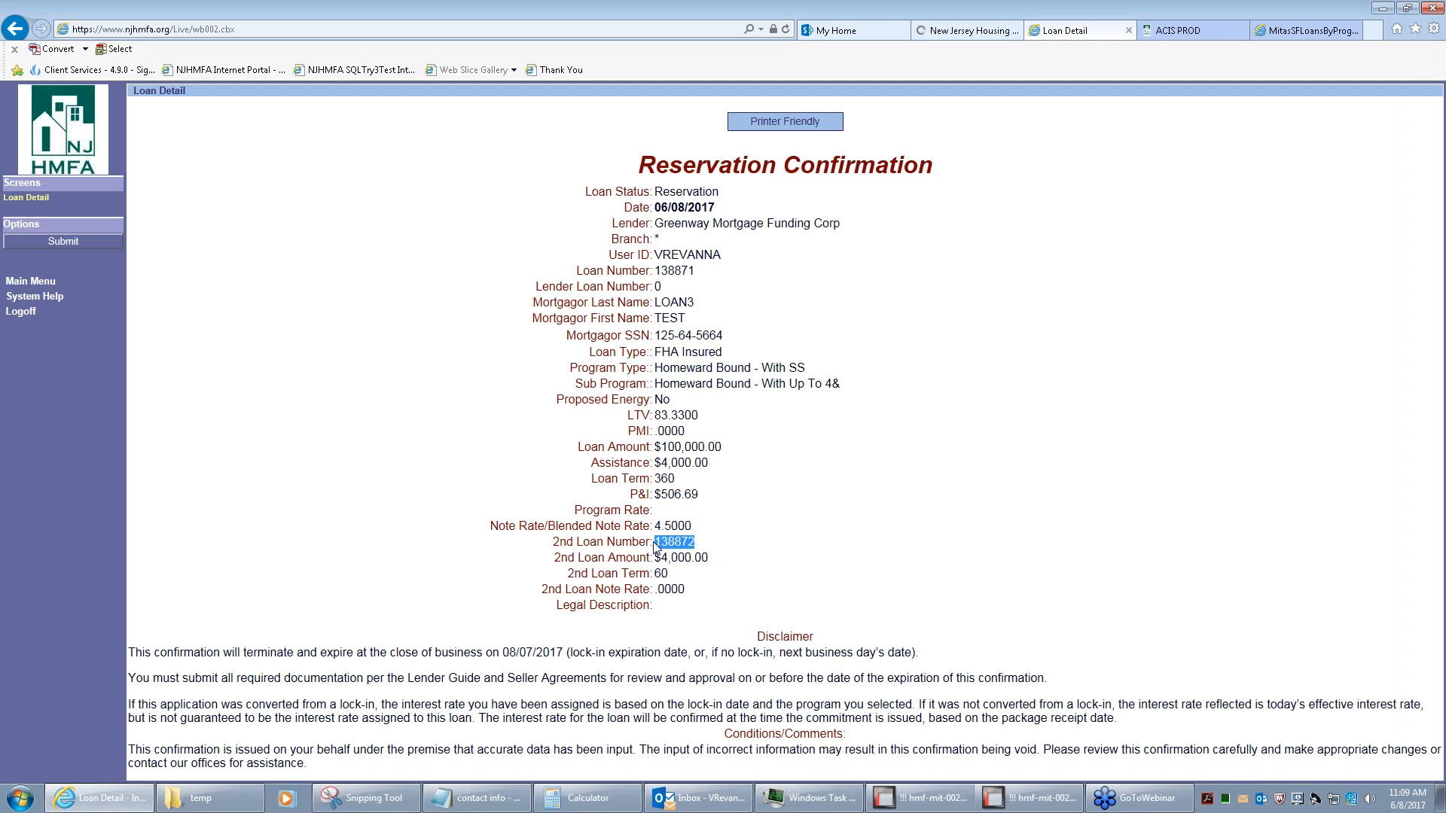
click(702, 559)
double_click(543, 652)
mouse_move(543, 652)
mouse_down()
mouse_move(497, 656)
mouse_move(527, 659)
mouse_up()
click(652, 604)
Submit the reservation, review its Loan Detail, then return to the main menu
click(62, 242)
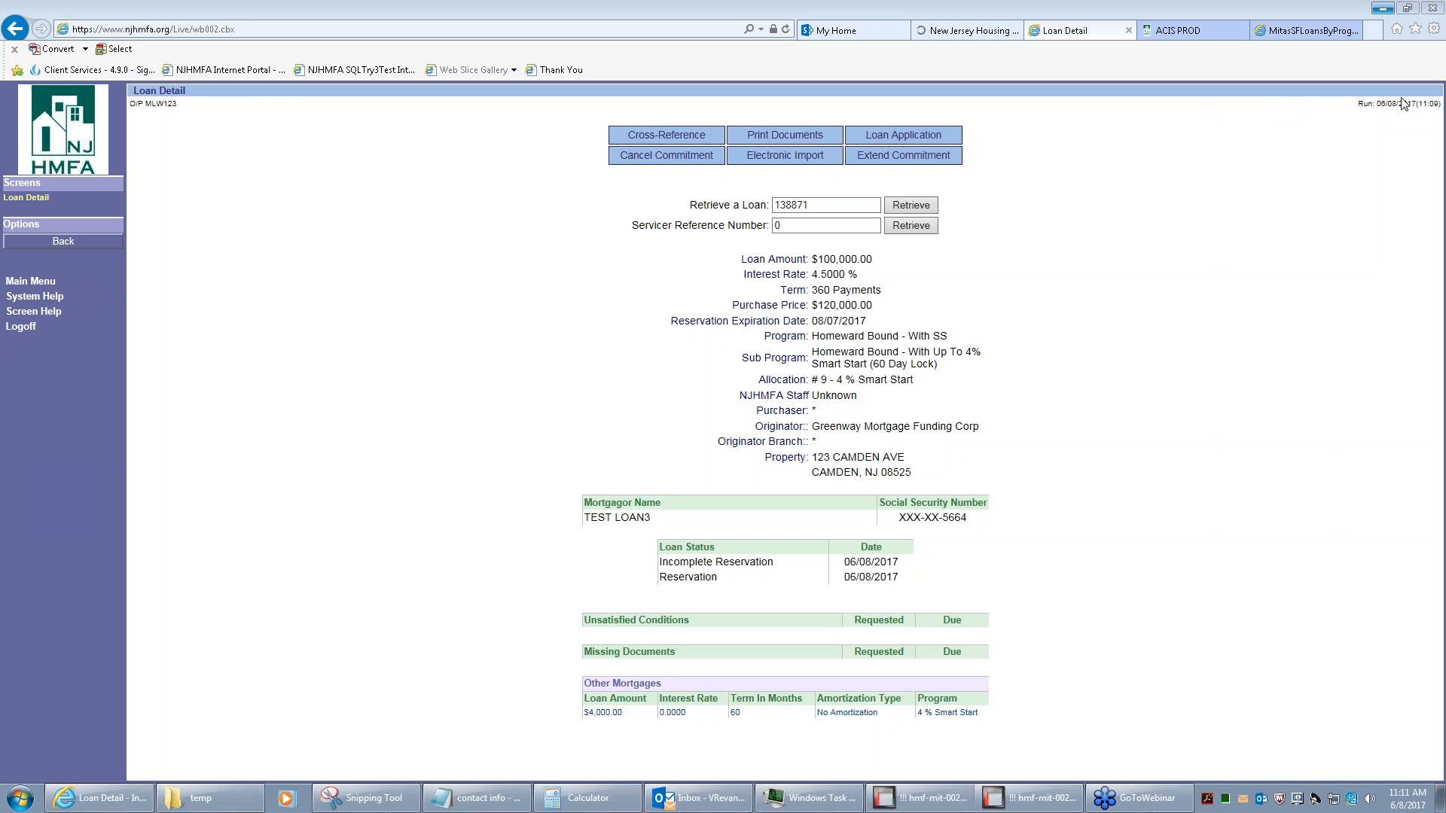
click(30, 283)
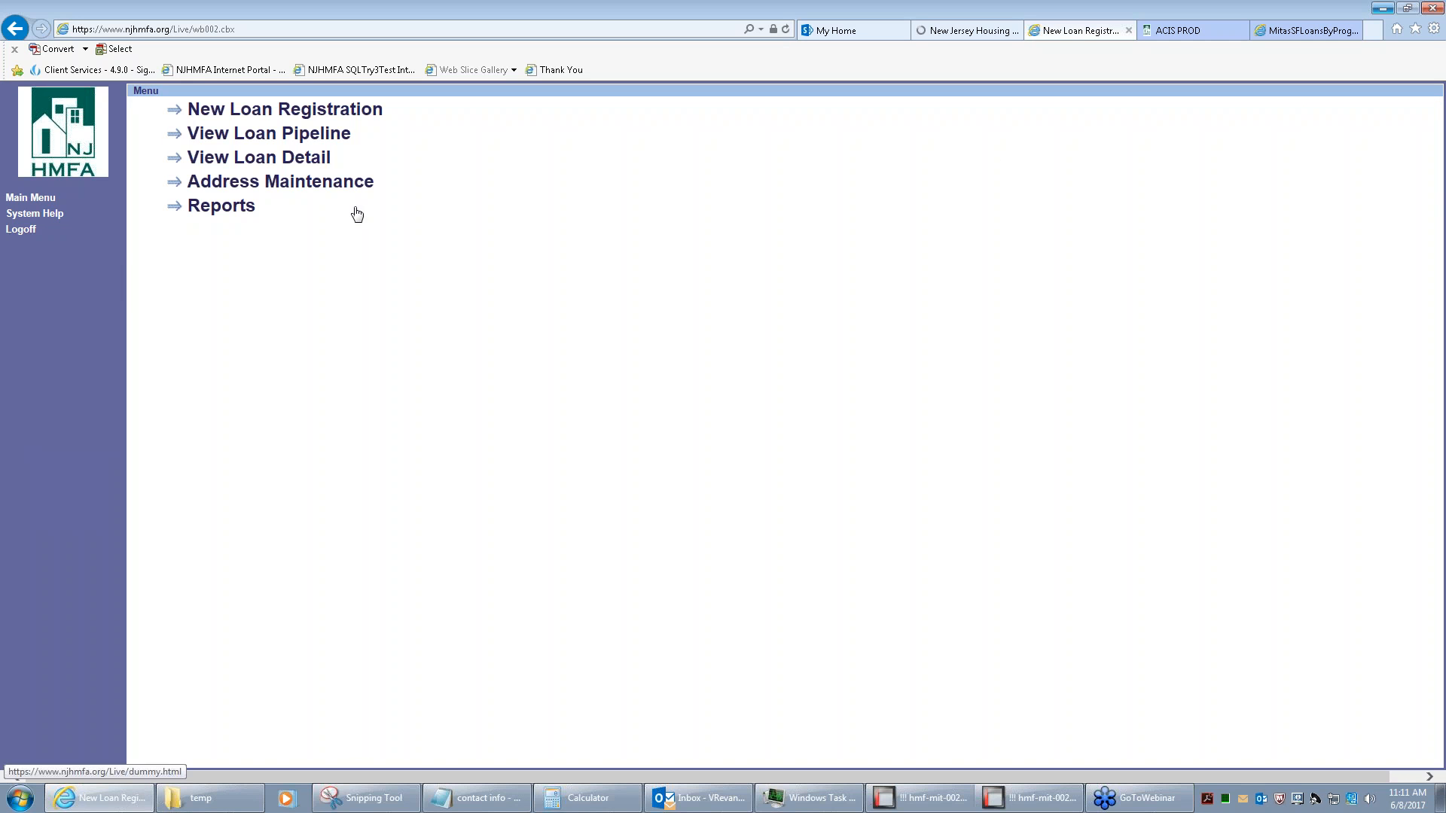
View the Program Selection list for a new registration, then go back to the main menu
click(331, 113)
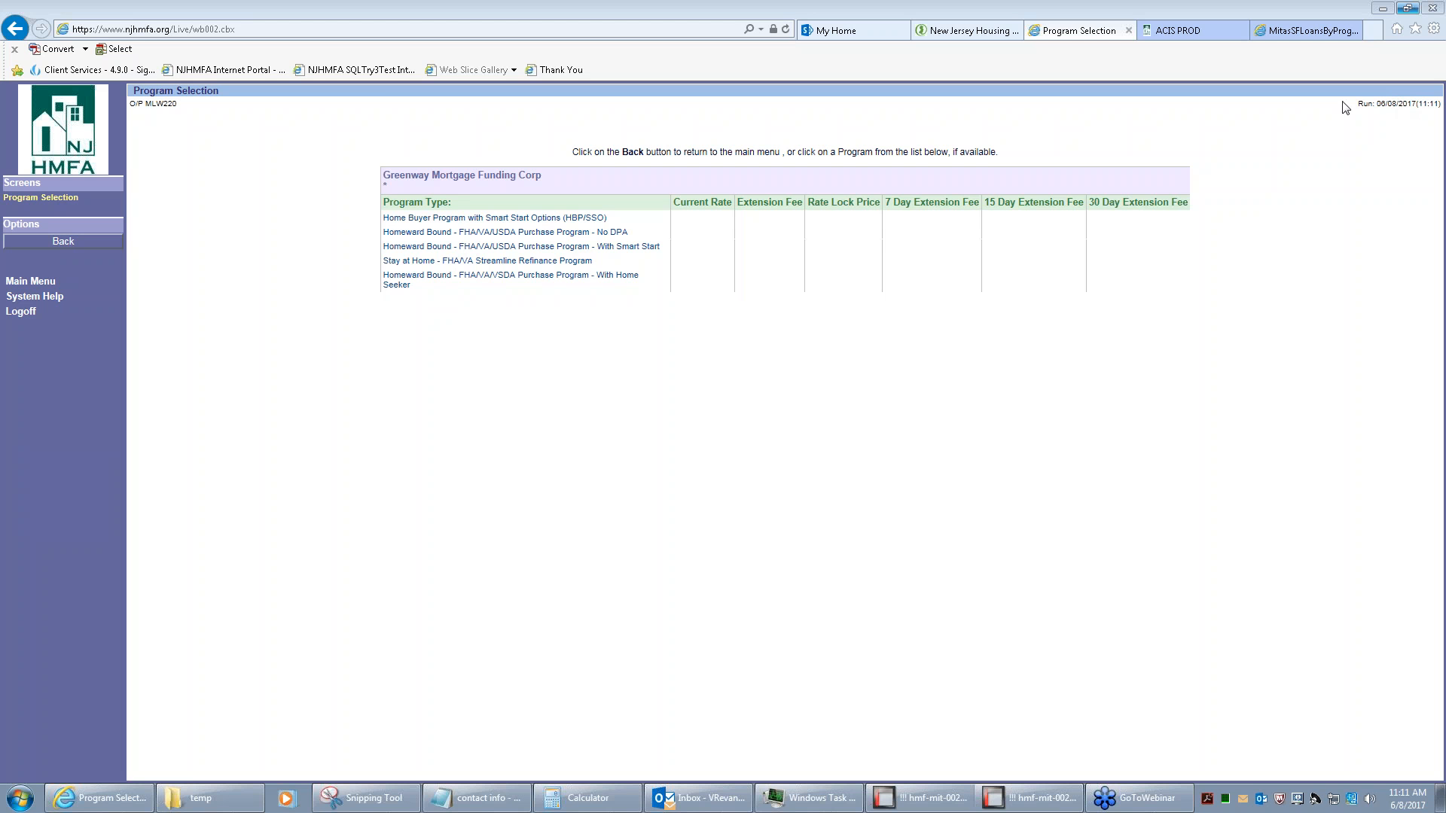
click(34, 283)
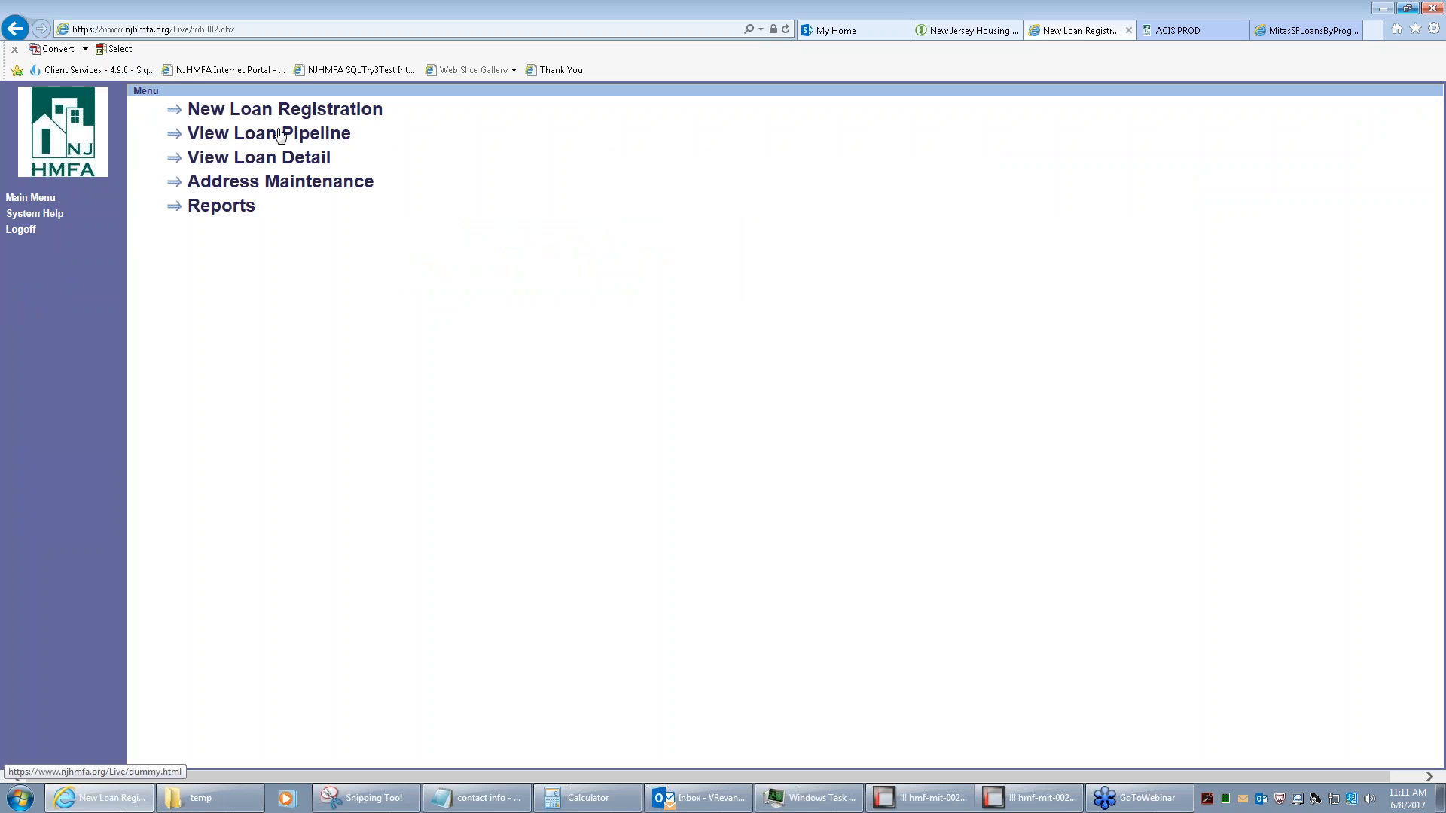
Check the Reservation pipeline for With Smart Start Up To 4%, view a reserved loan, then return to the main menu
click(269, 136)
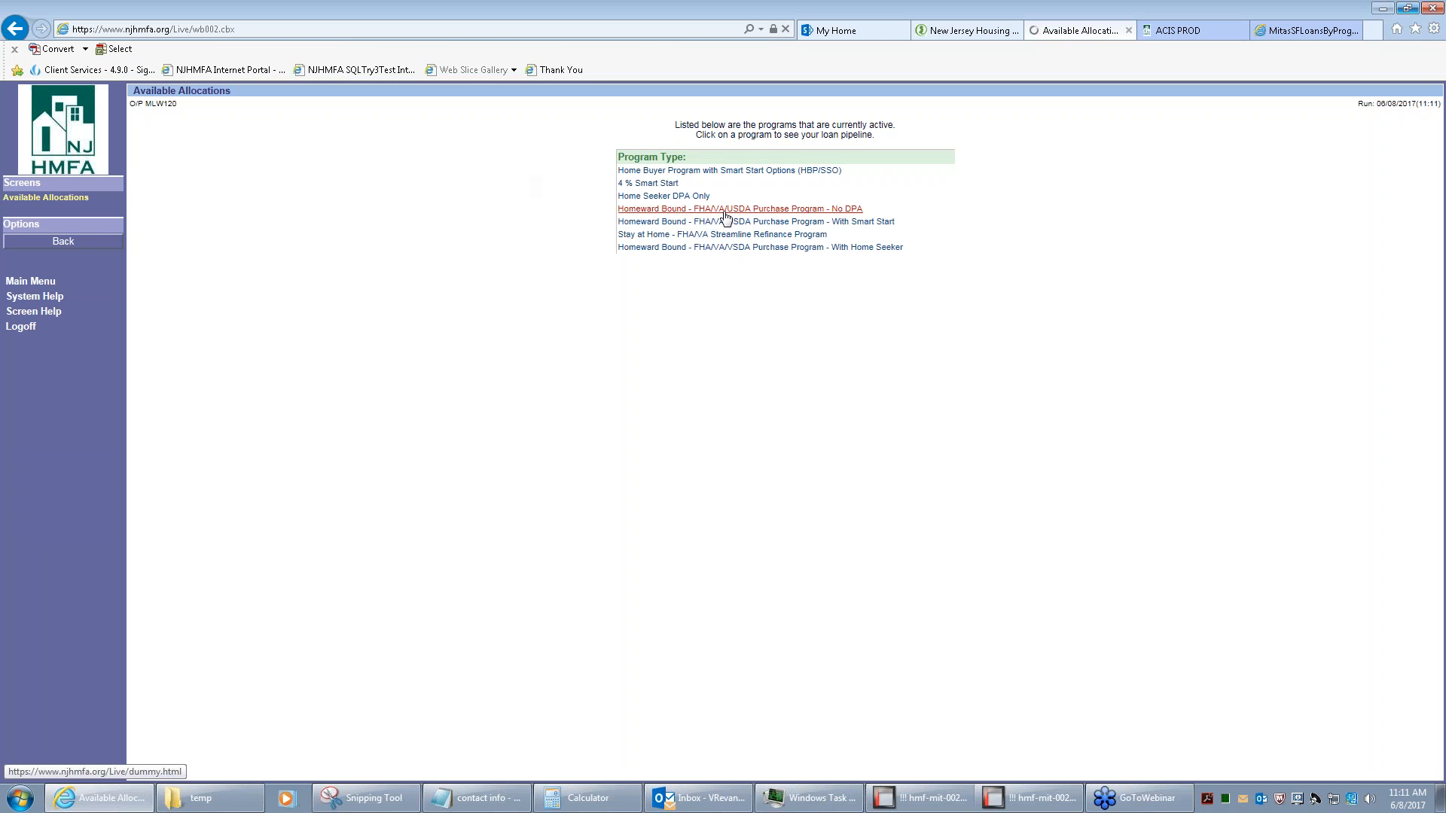
click(728, 223)
click(723, 236)
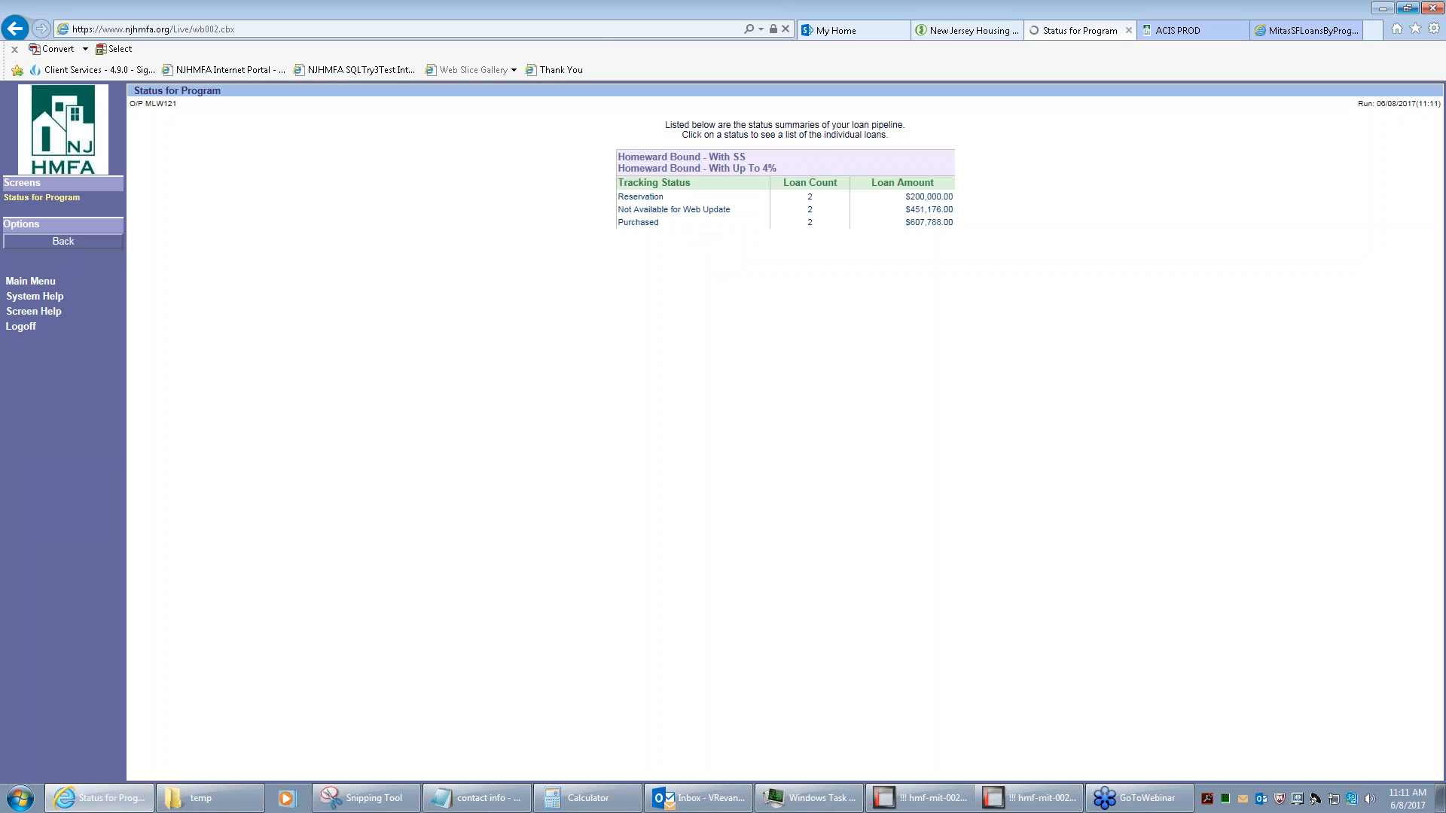
click(639, 196)
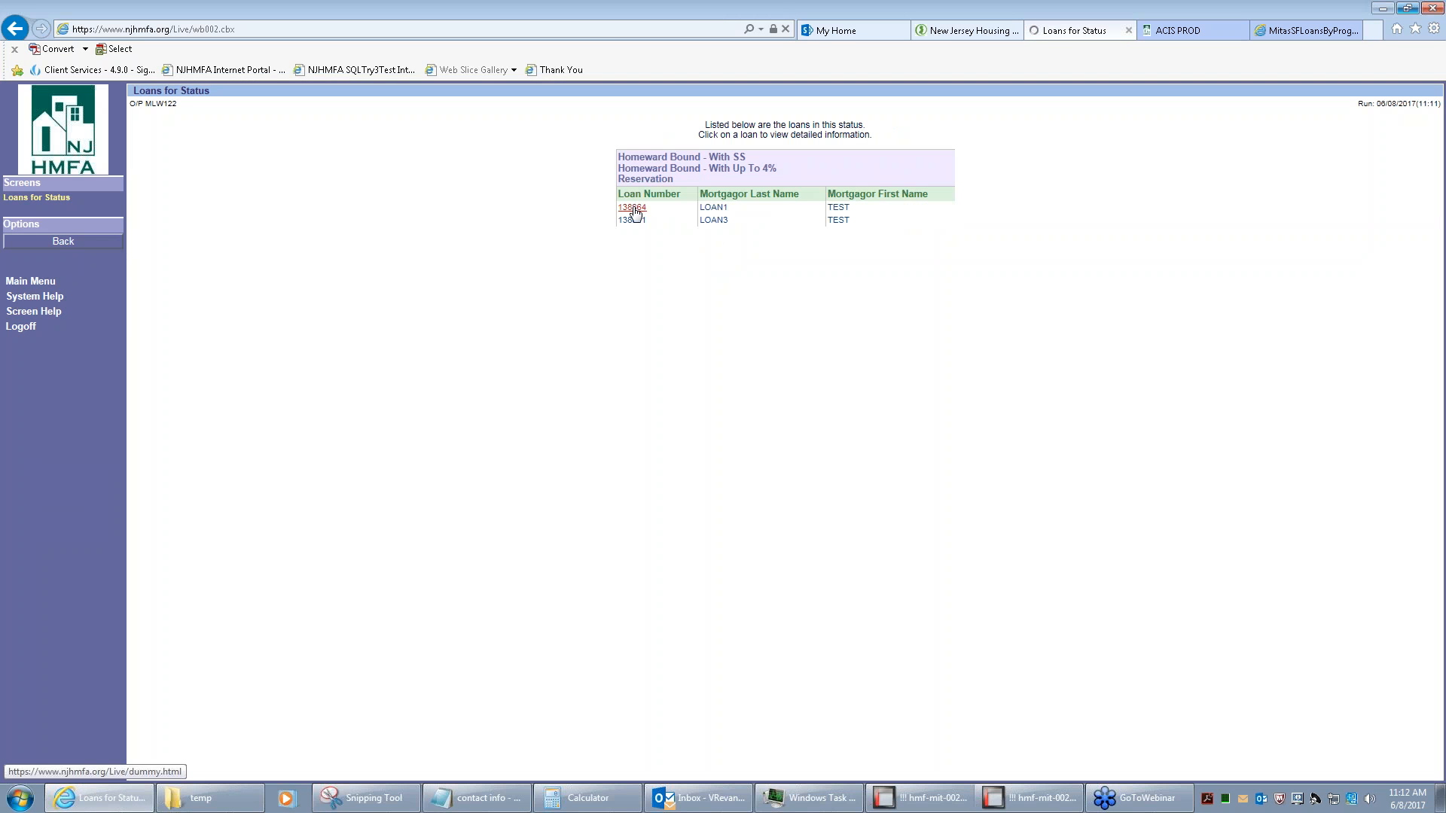
click(633, 208)
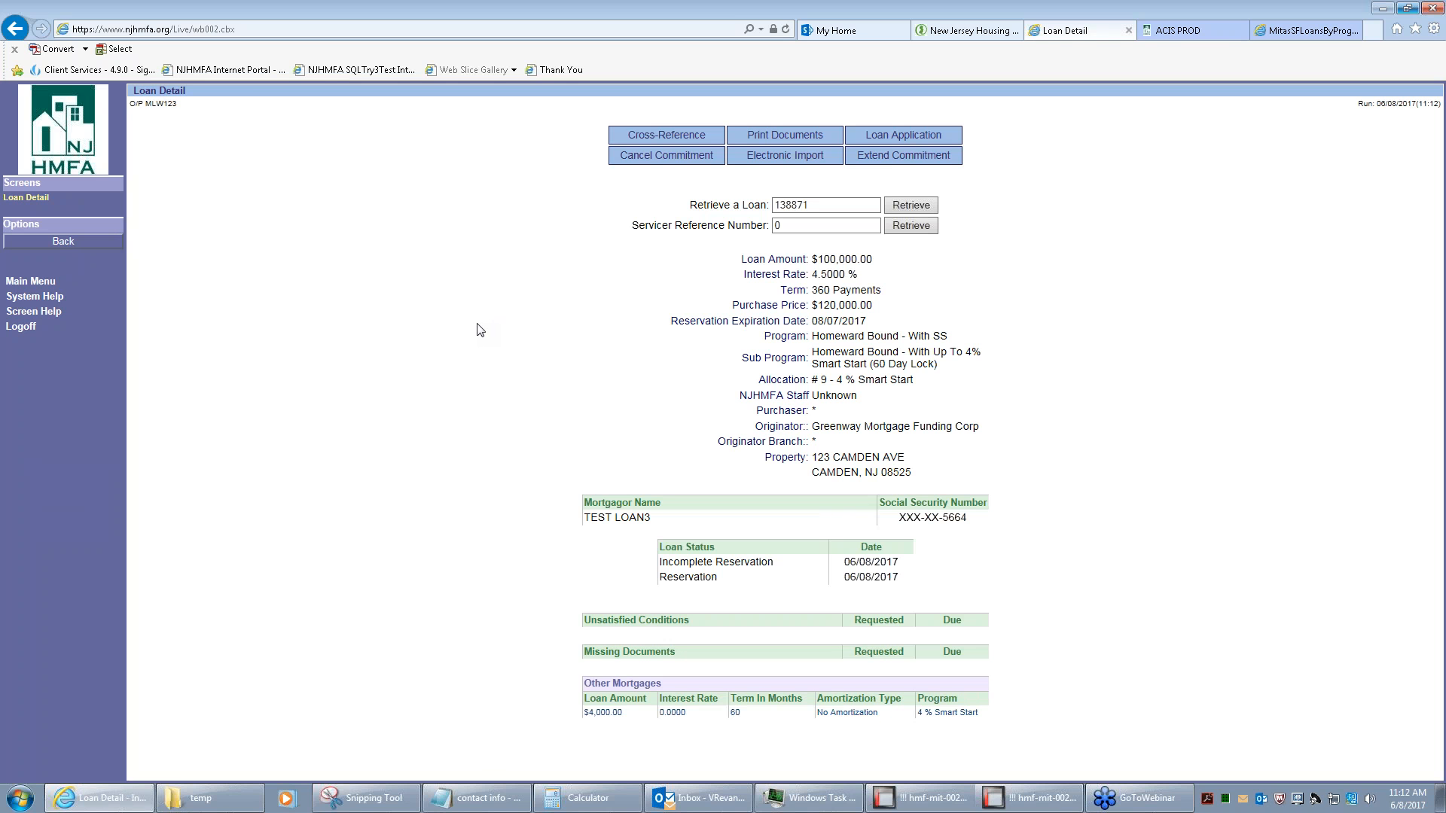
click(34, 283)
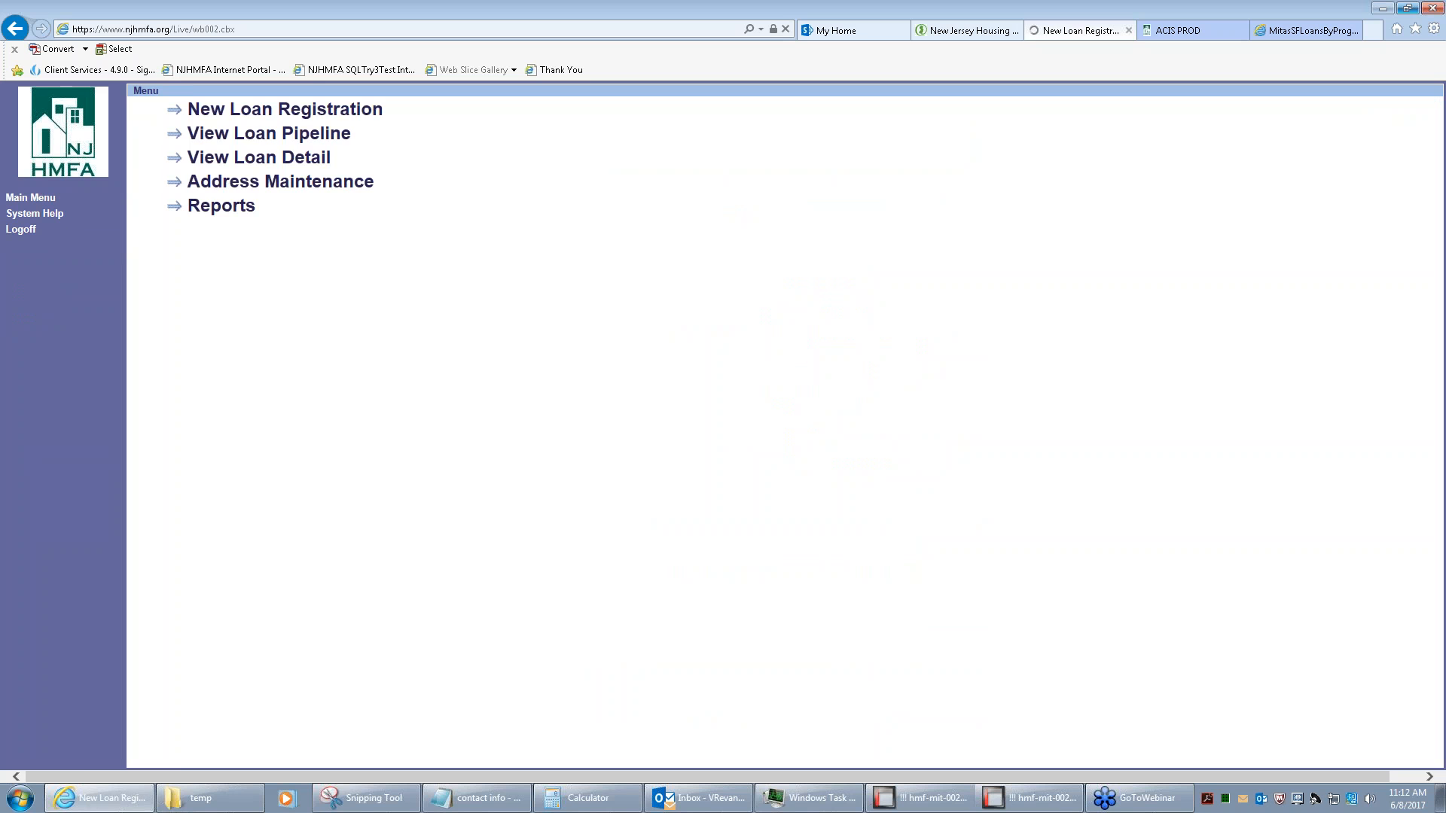
Start a new loan registration under Homeward Bound With Home Seeker (60 Day Lock) at 3.7500%
click(286, 111)
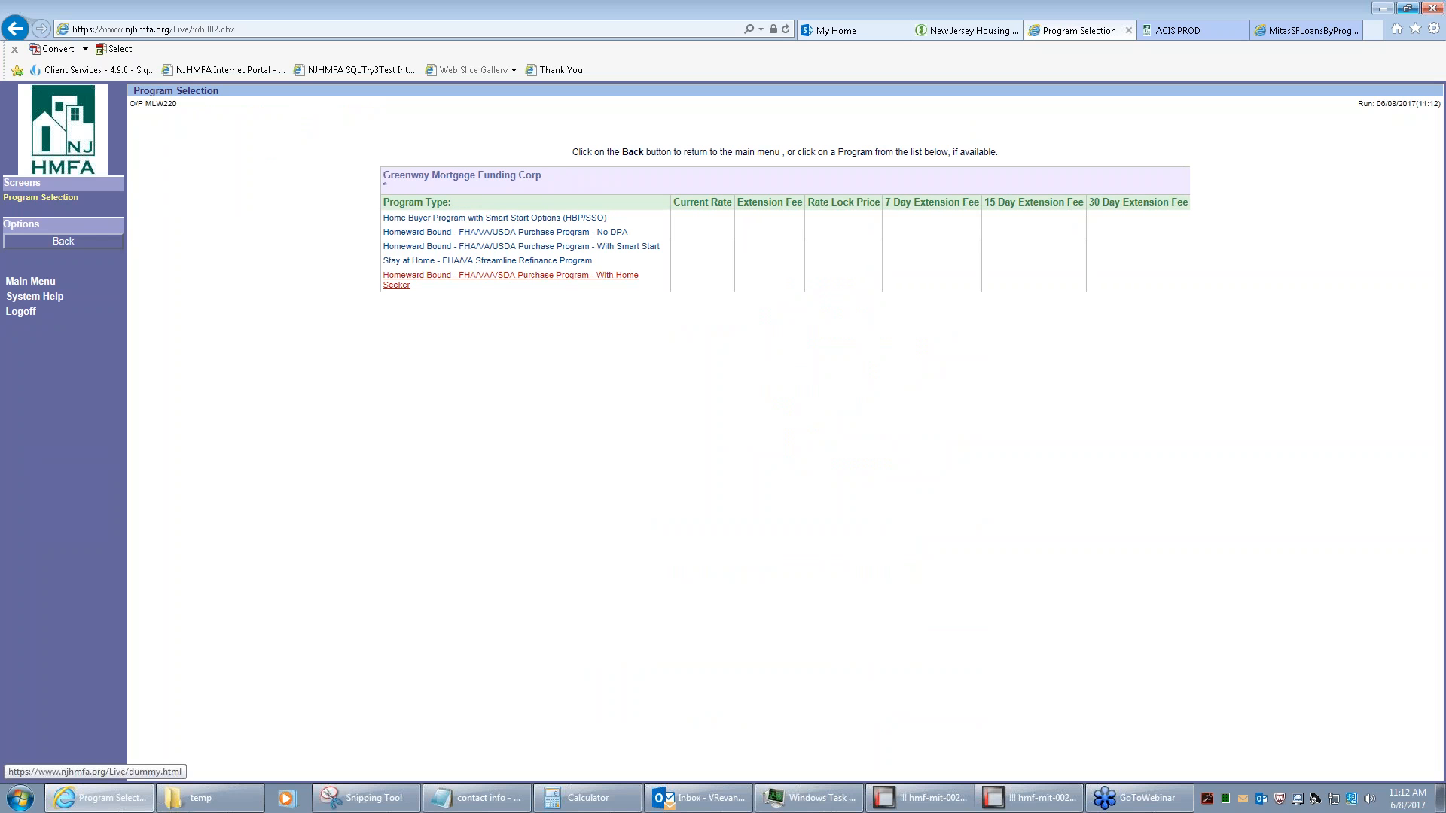
click(400, 286)
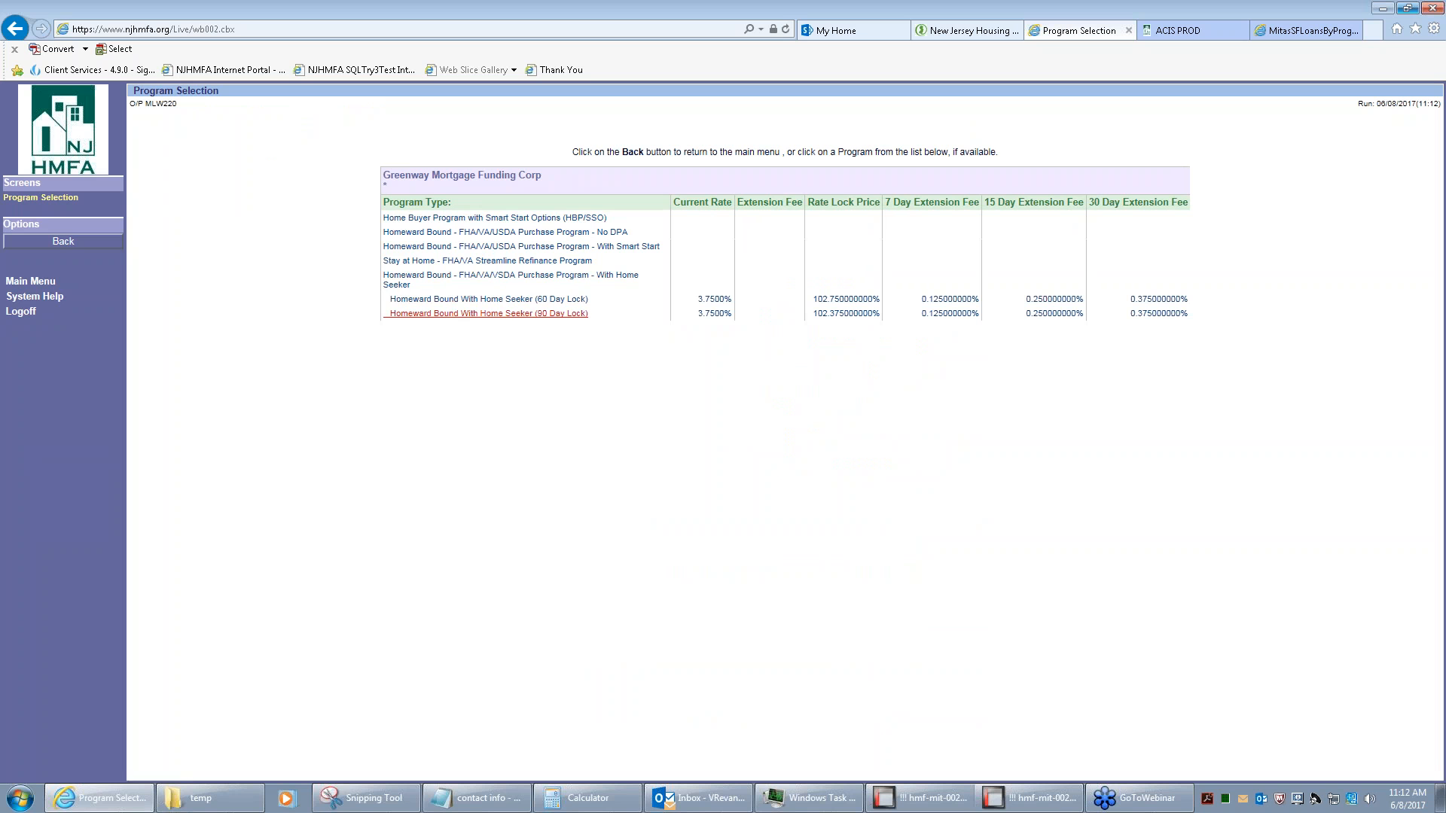
click(466, 315)
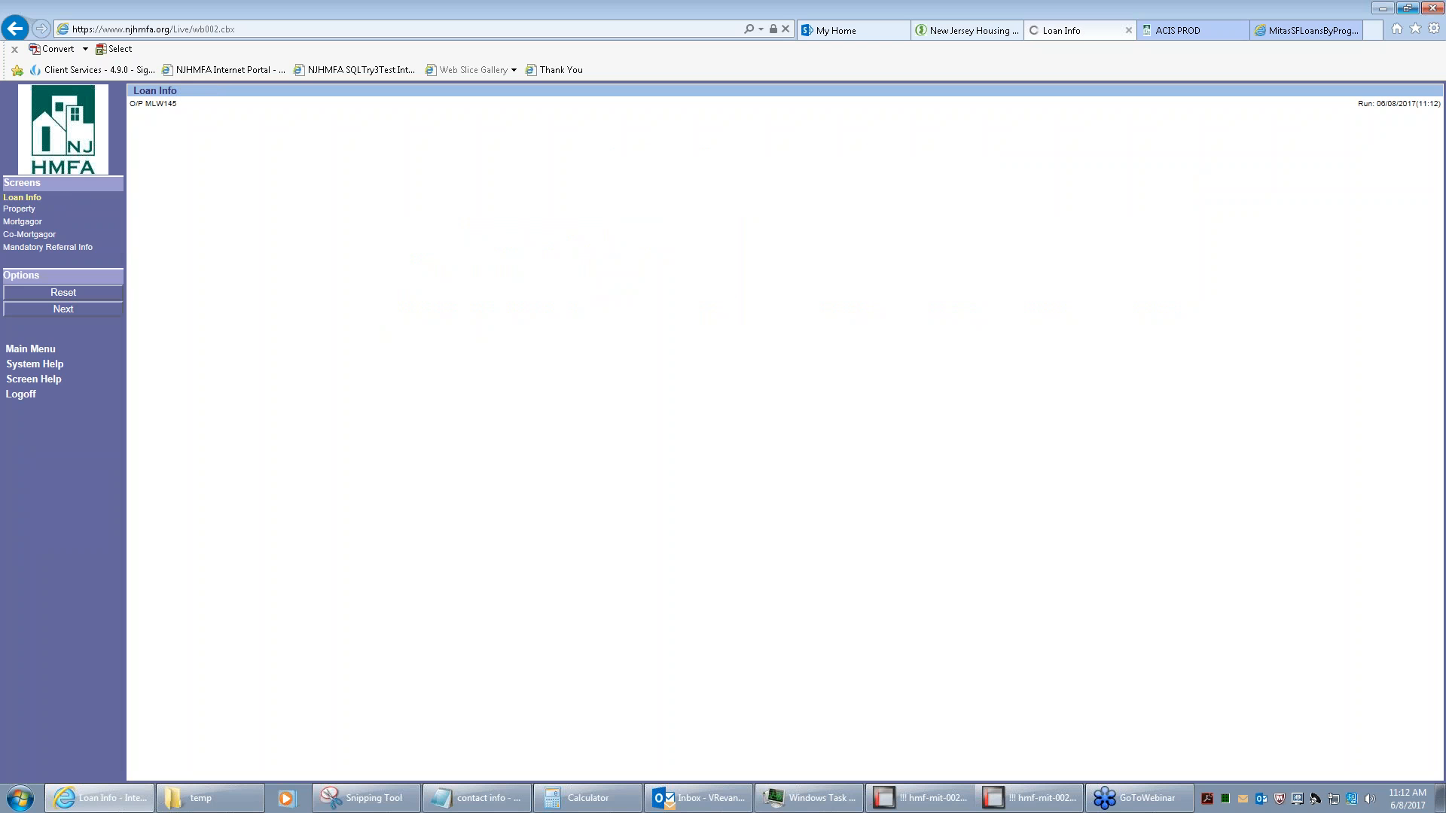
Enter the test borrower's first and last name, the SSN, and loan amount 100000
click(581, 158)
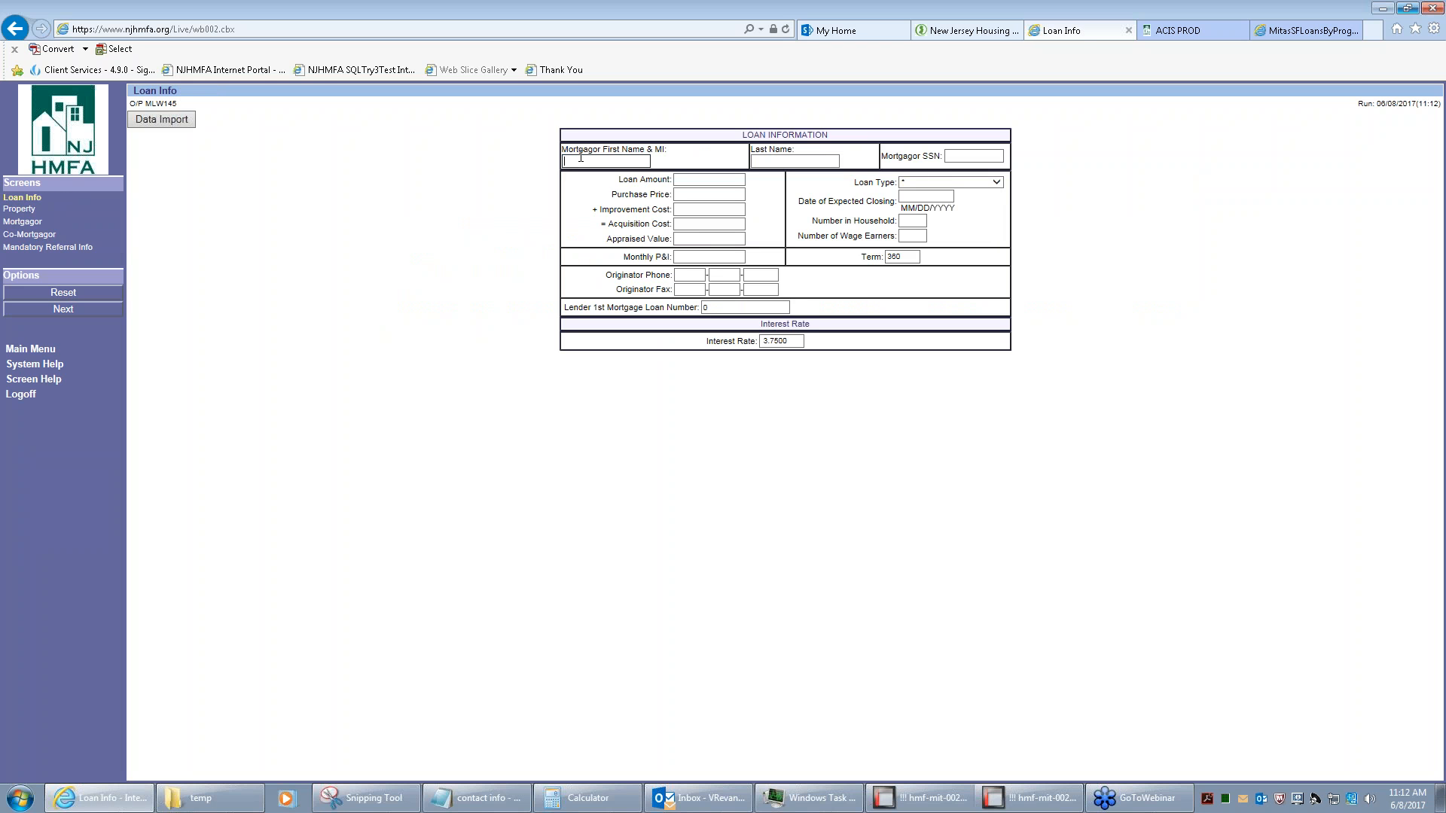
text(Test)
key(Tab)
text(Loan4)
key(Tab)
text(1456589655)
key(Tab)
text(100000)
key(Tab)
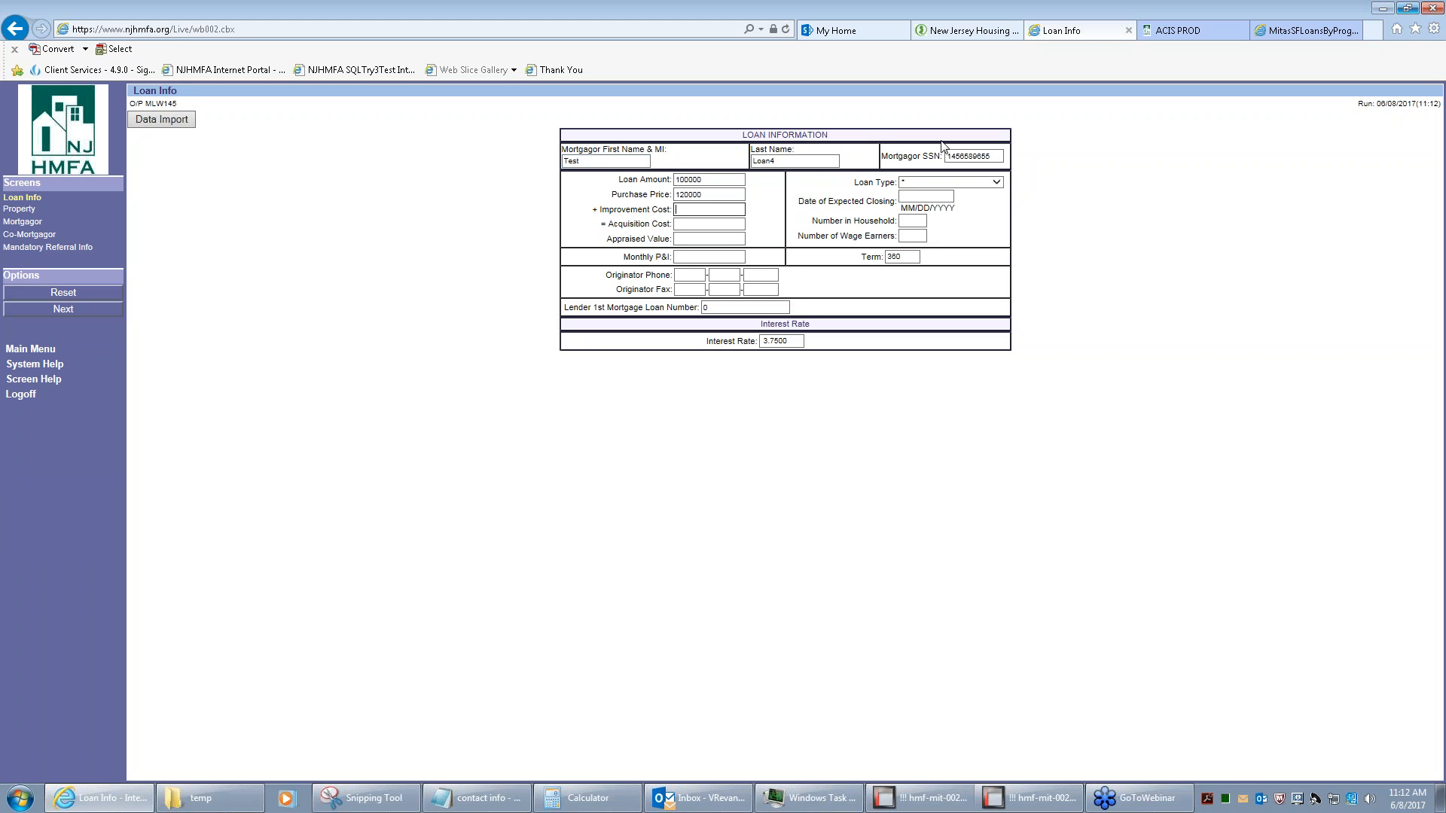
Set loan type FHA Insured, closing date 08052017, and 1 in household, then go to Property
click(923, 184)
key(Down)
key(Down)
key(Down)
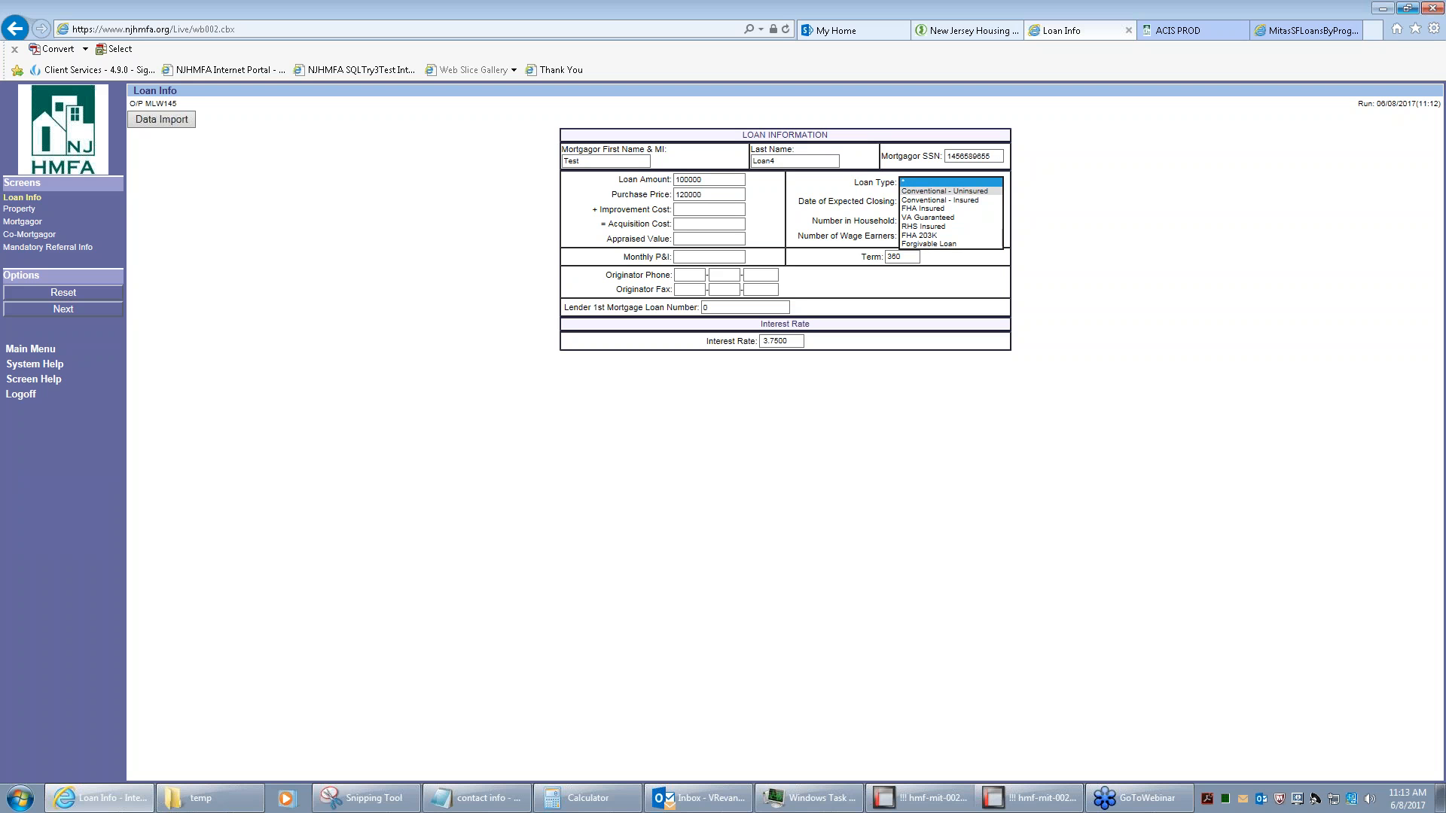
key(Return)
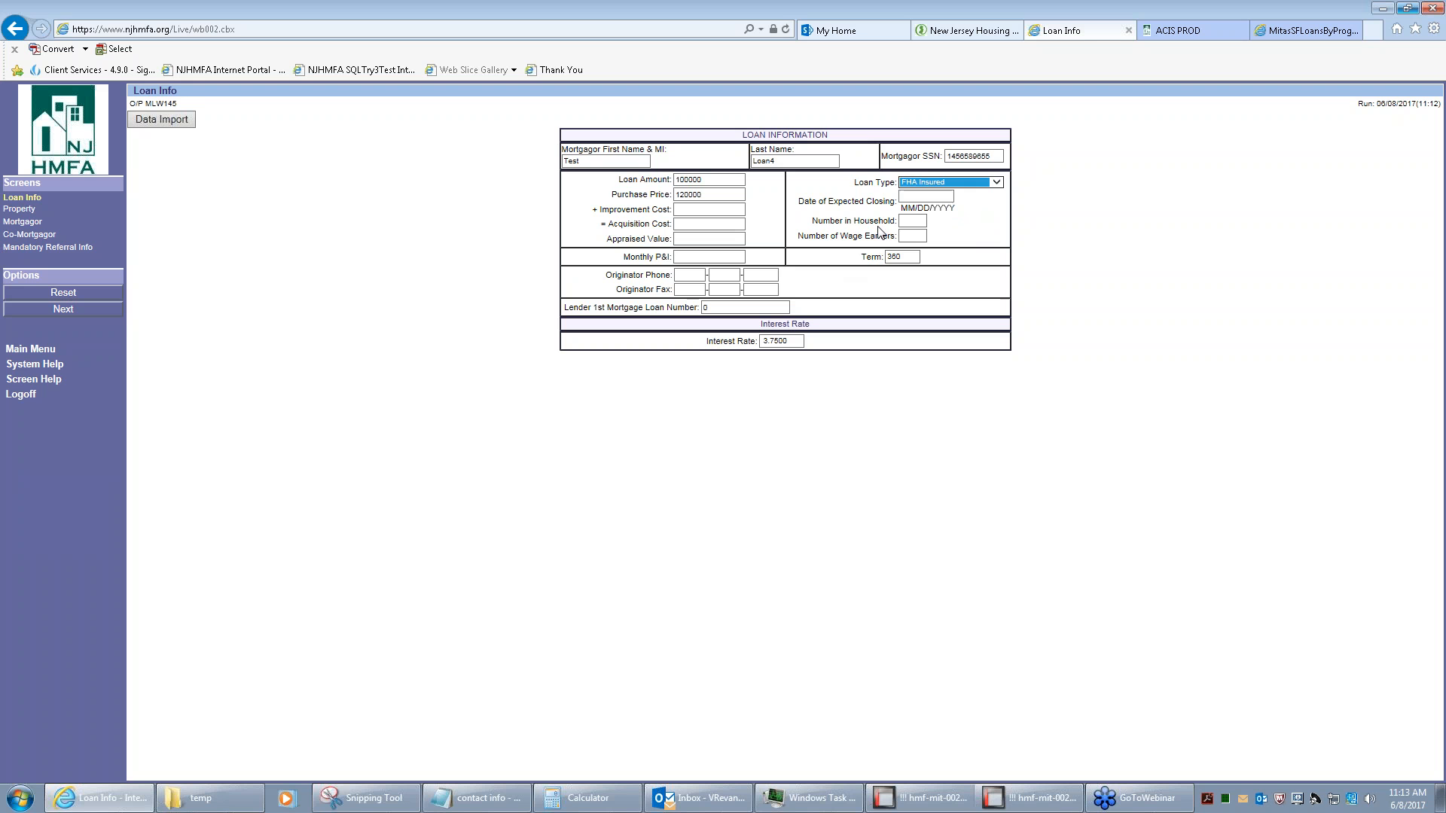
click(928, 197)
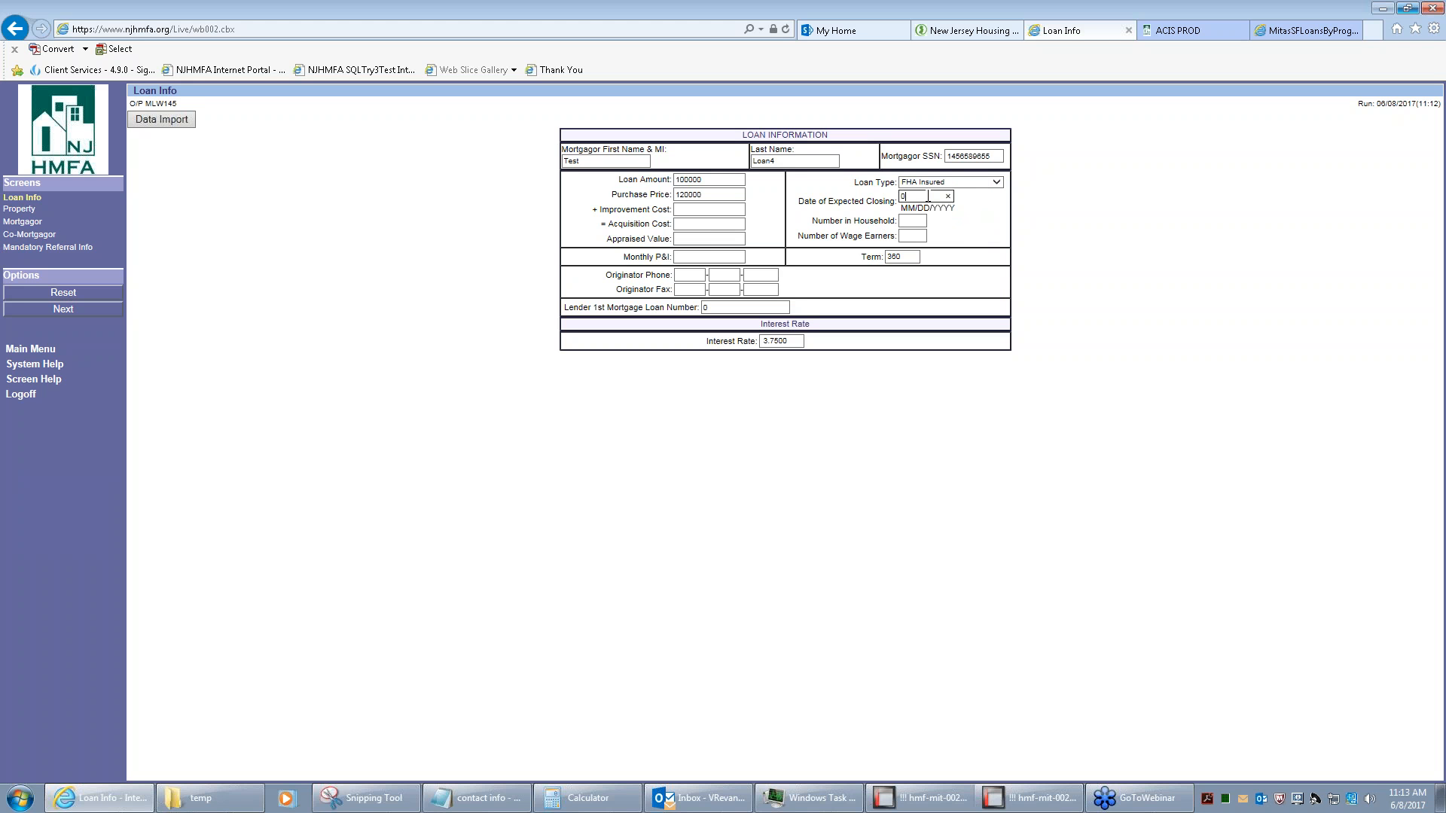
text(08052017)
key(Tab)
text(1)
key(Tab)
text(1)
key(Tab)
click(11, 211)
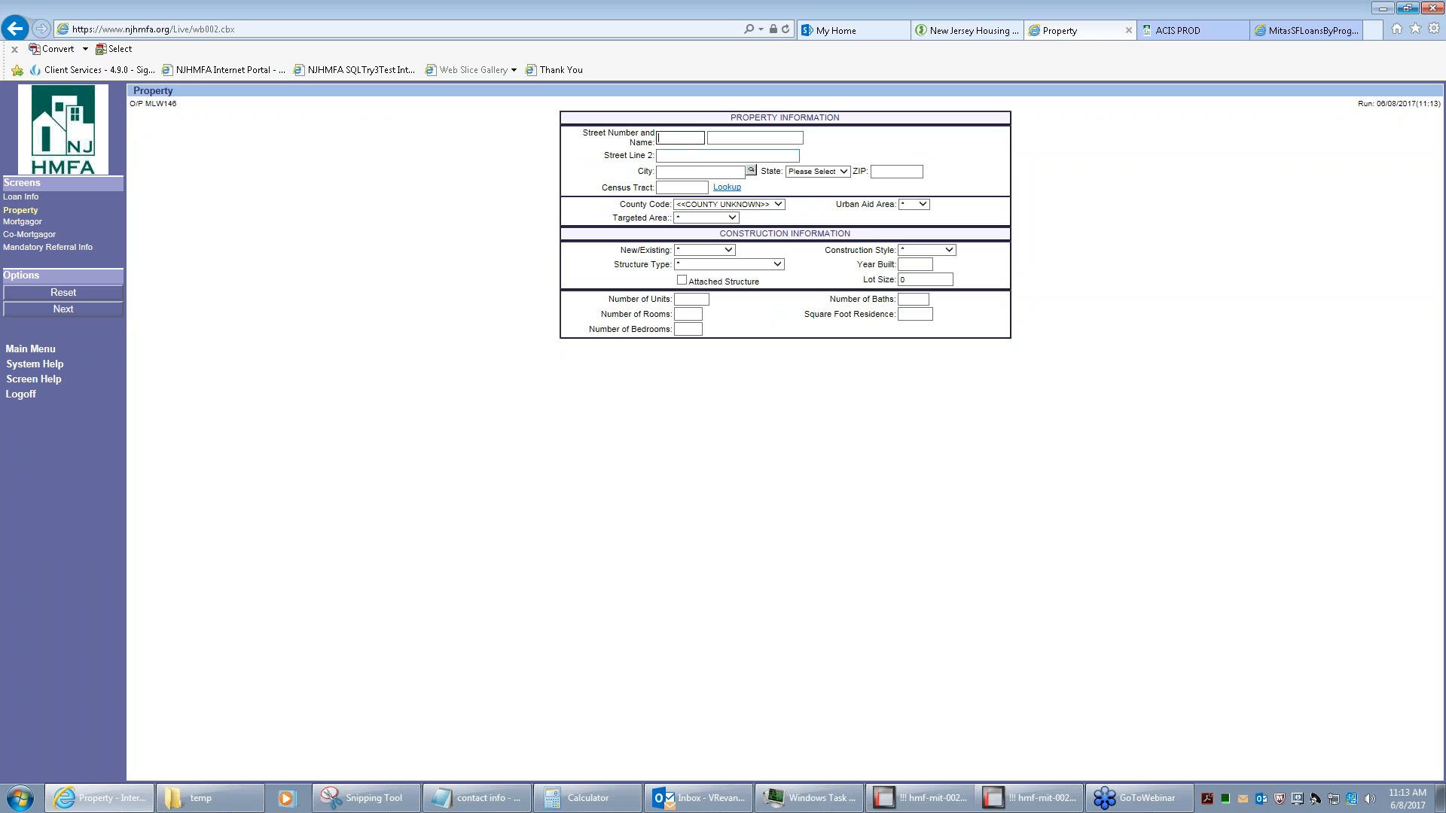
Enter the property's street number, street name, state NJ and ZIP code
text(23)
key(Tab)
key(Tab)
key(Tab)
text(Camde)
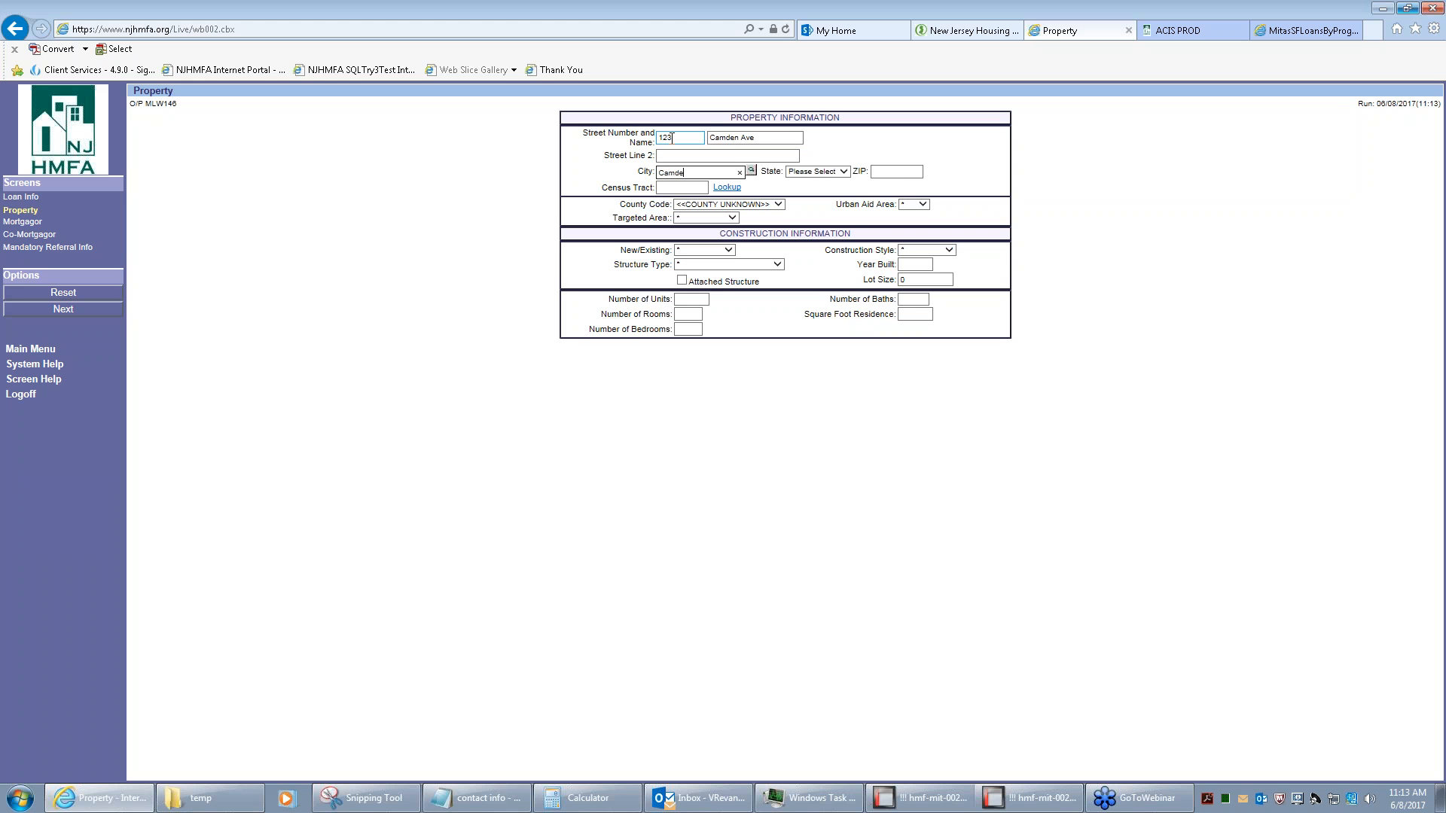
key(Tab)
text(nj)
key(Tab)
text(0852)
key(Tab)
key(Tab)
key(Tab)
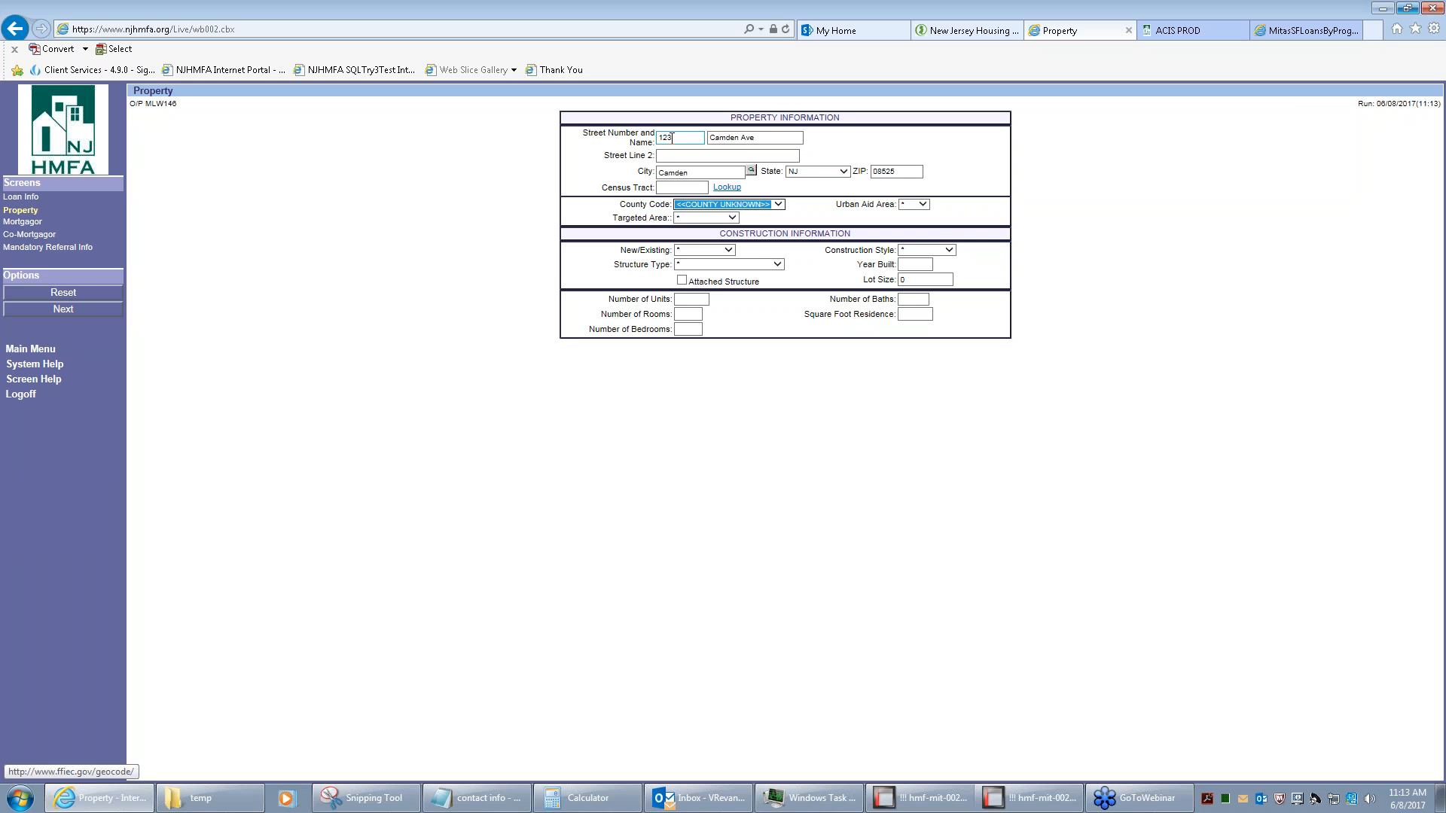
Choose Camden county, Targeted, Existing, Modernize, Single Family Small, and 1 unit, room, bath, bedroom
text(bu)
key(Tab)
key(Tab)
text(t)
key(Tab)
text(e)
key(Tab)
text(m)
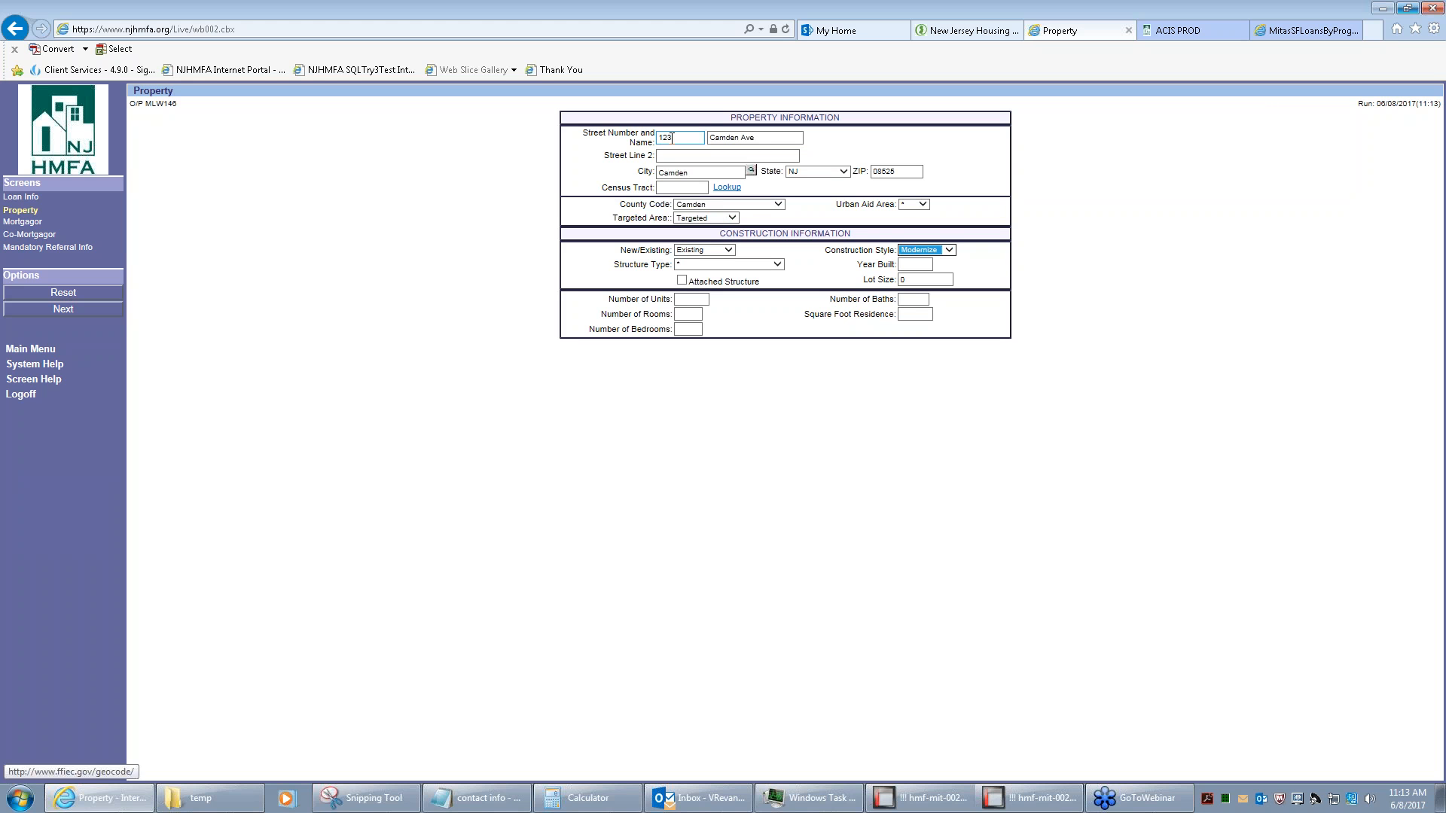
key(Tab)
text(s)
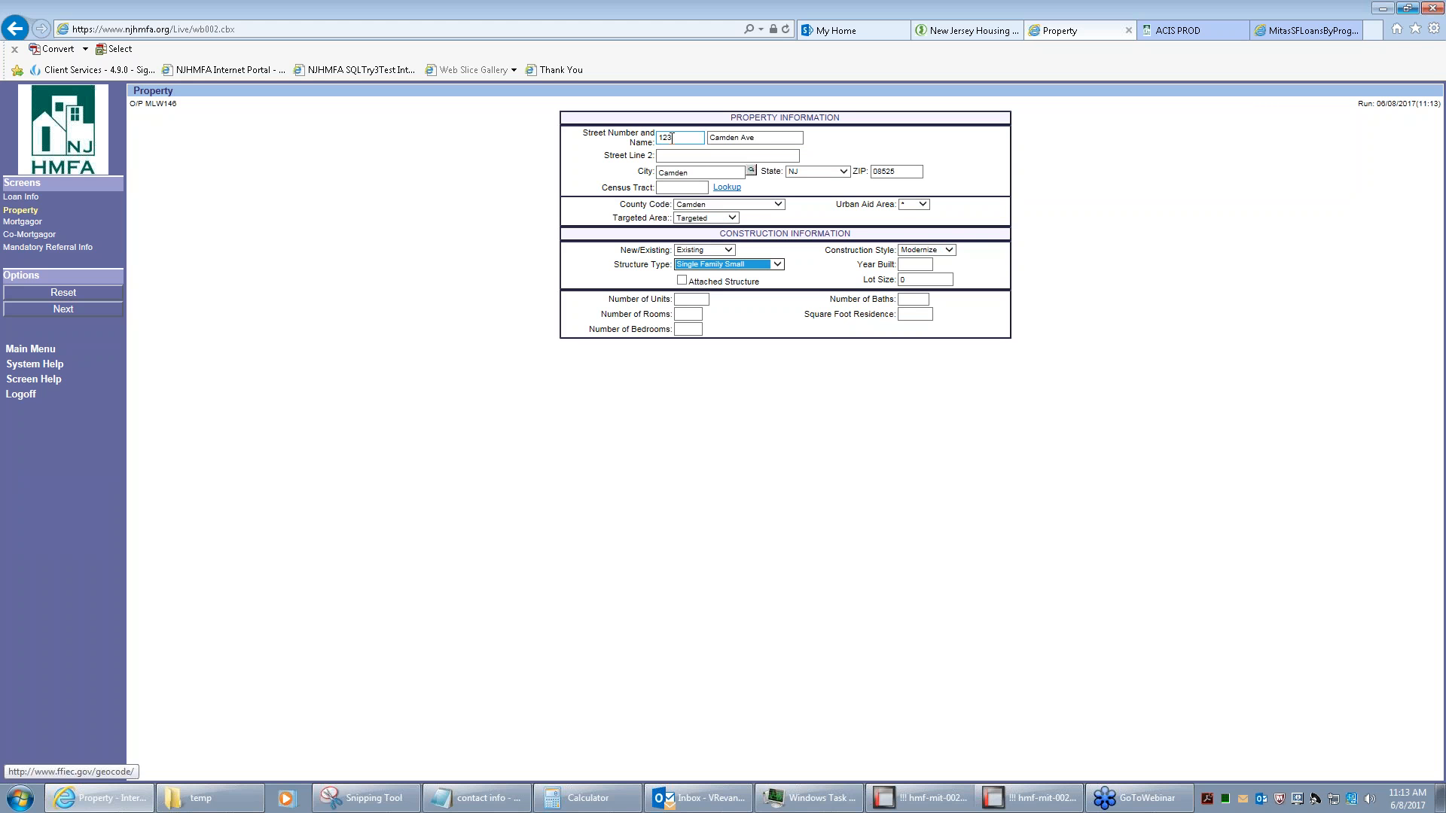
key(Tab)
key(Tab)
key(Tab)
key(Tab)
text(1)
key(Tab)
text(1)
key(Tab)
text(1)
key(Tab)
text(1)
key(Tab)
text(1)
key(Tab)
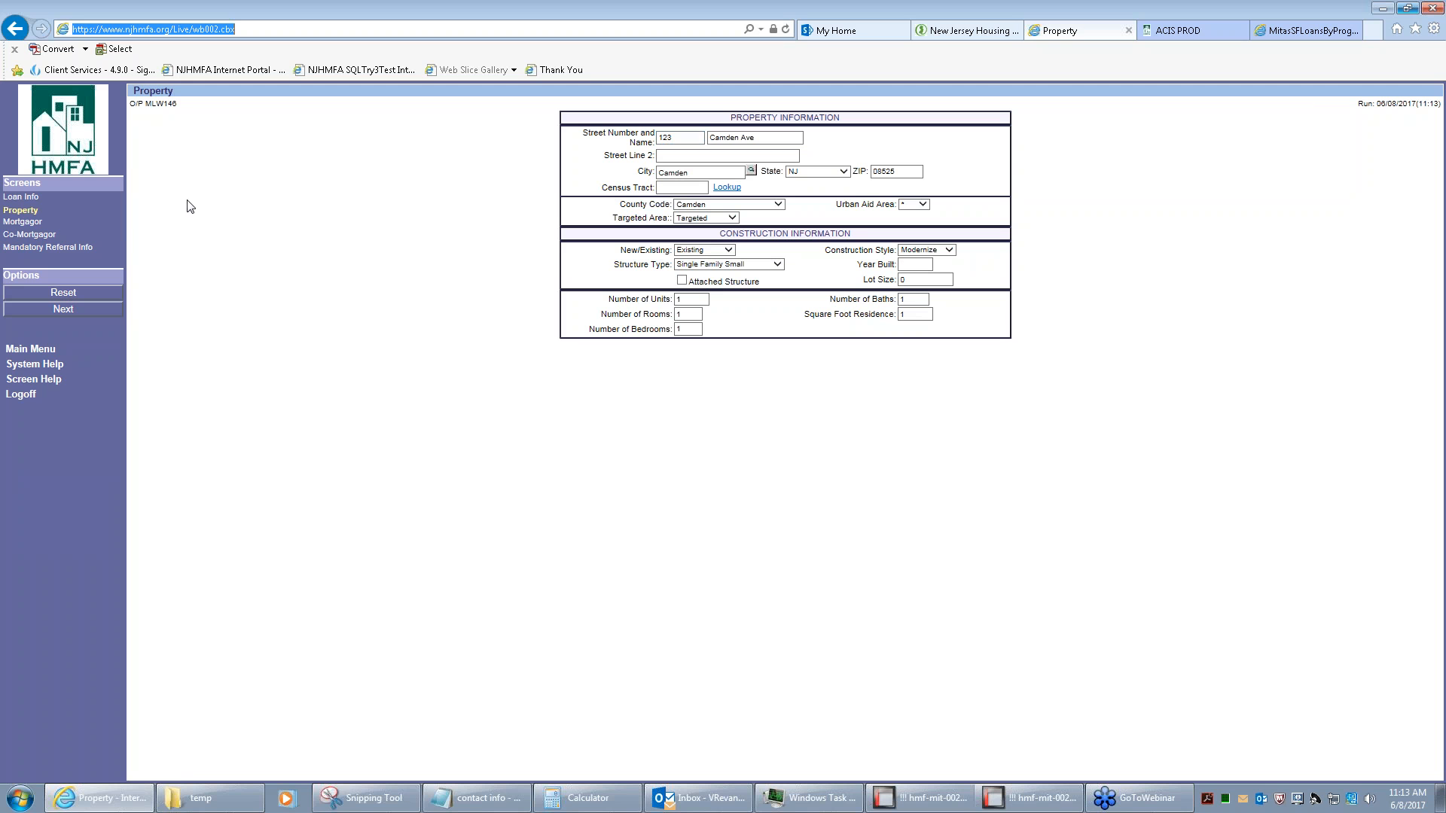
Clear the square foot residence value and save the property details
click(924, 315)
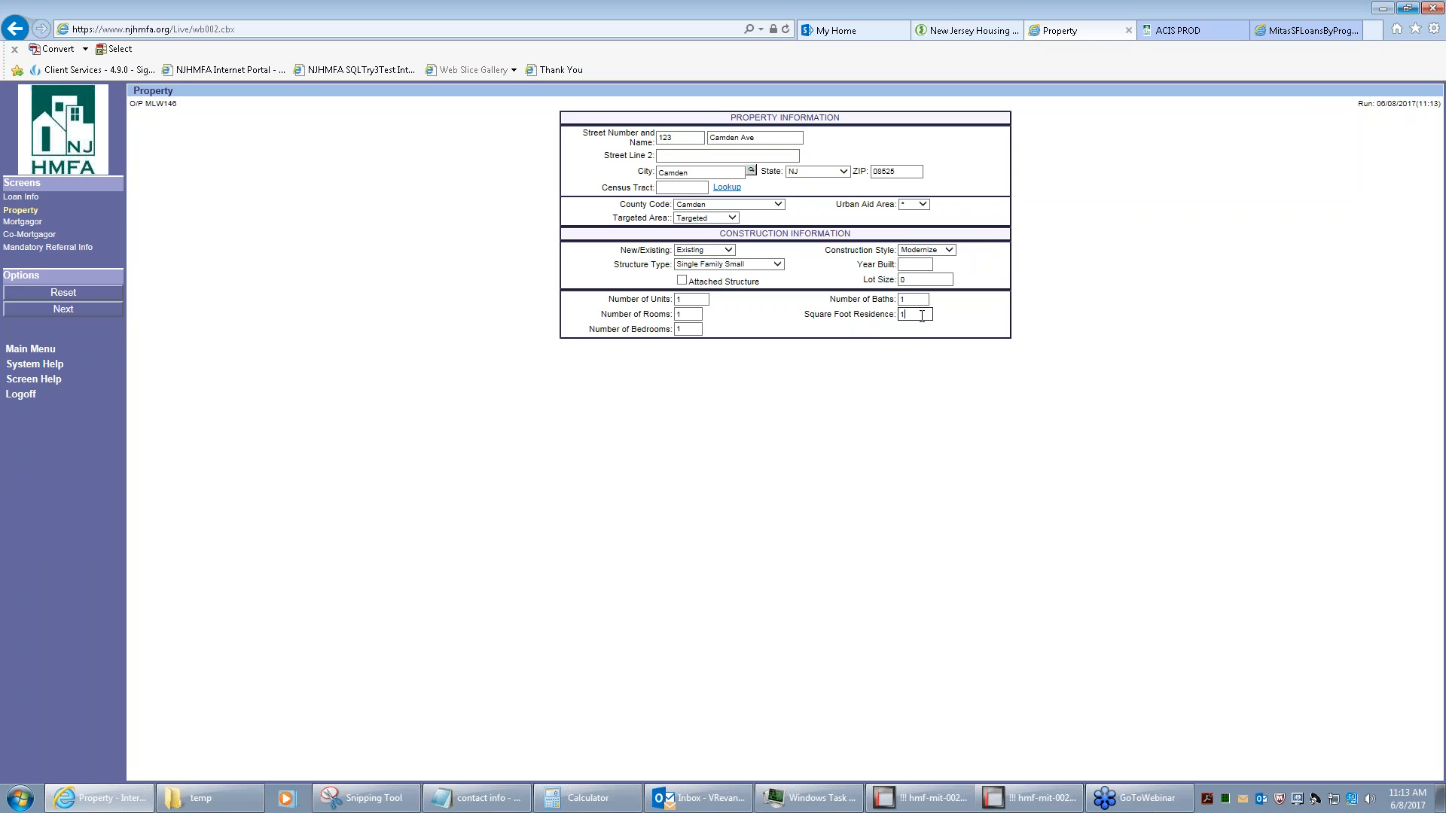
key(BackSpace)
click(89, 310)
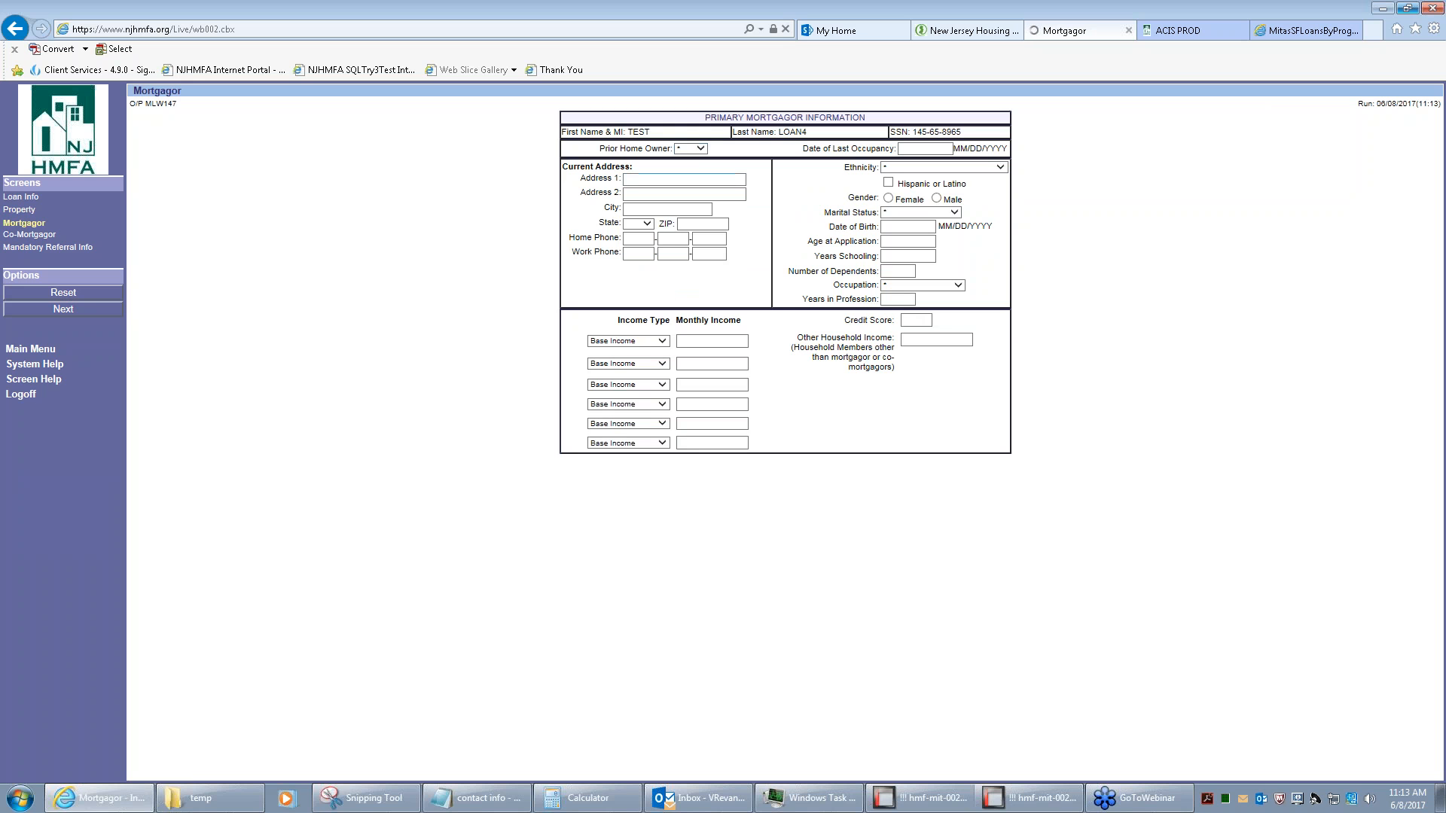
Mark the mortgagor as not a prior home owner and enter monthly income 15
click(700, 149)
click(699, 167)
click(694, 342)
text(1500)
Set the referral source to Internet and the veteran answer to No, then submit the registration
click(23, 248)
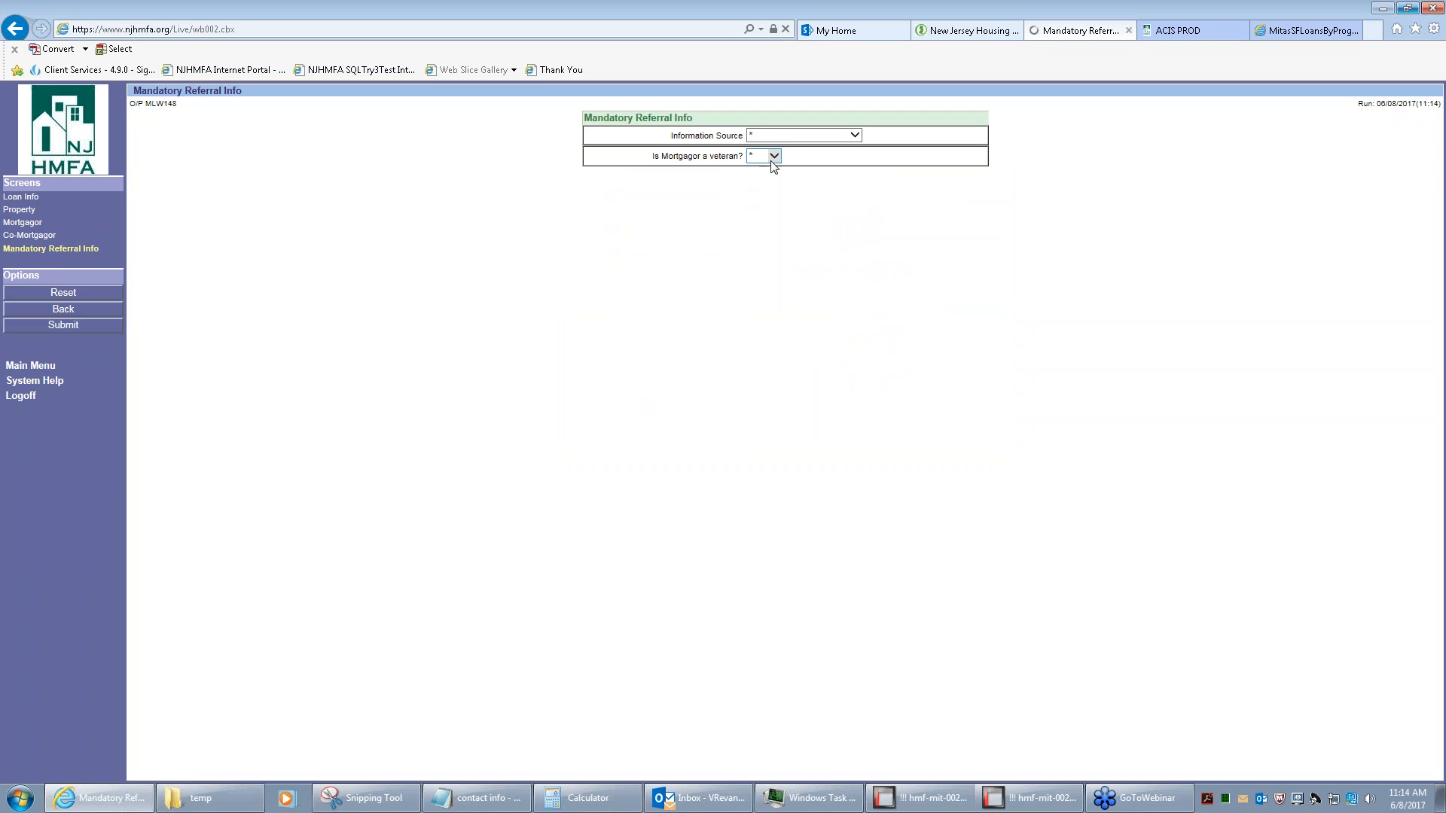
click(854, 135)
click(794, 148)
click(772, 157)
click(774, 172)
click(79, 325)
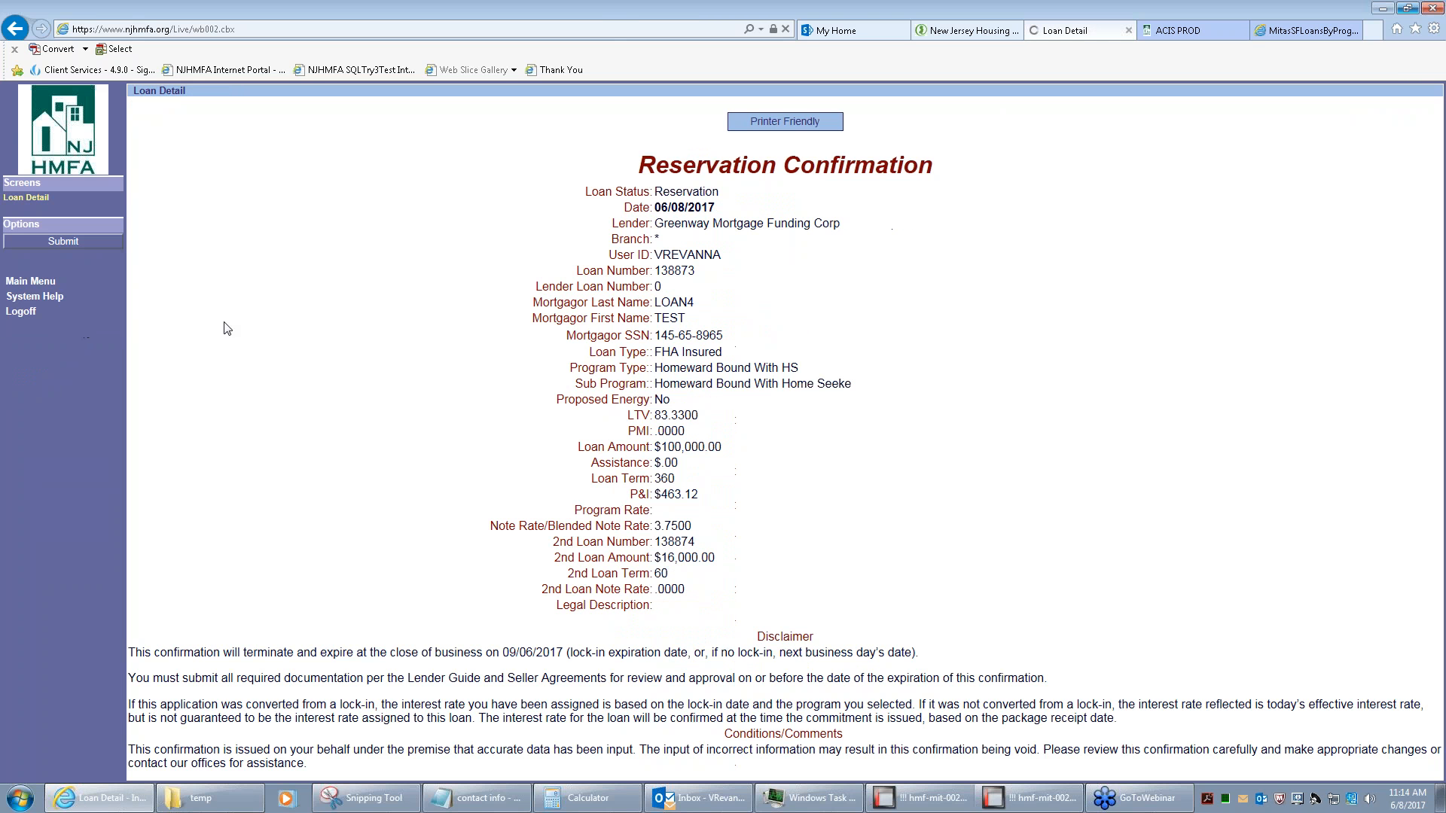
Review the confirmation's loan number, FHA Insured type, sub program and $100,000.00 amount
drag(694, 270, 654, 270)
drag(723, 352, 654, 352)
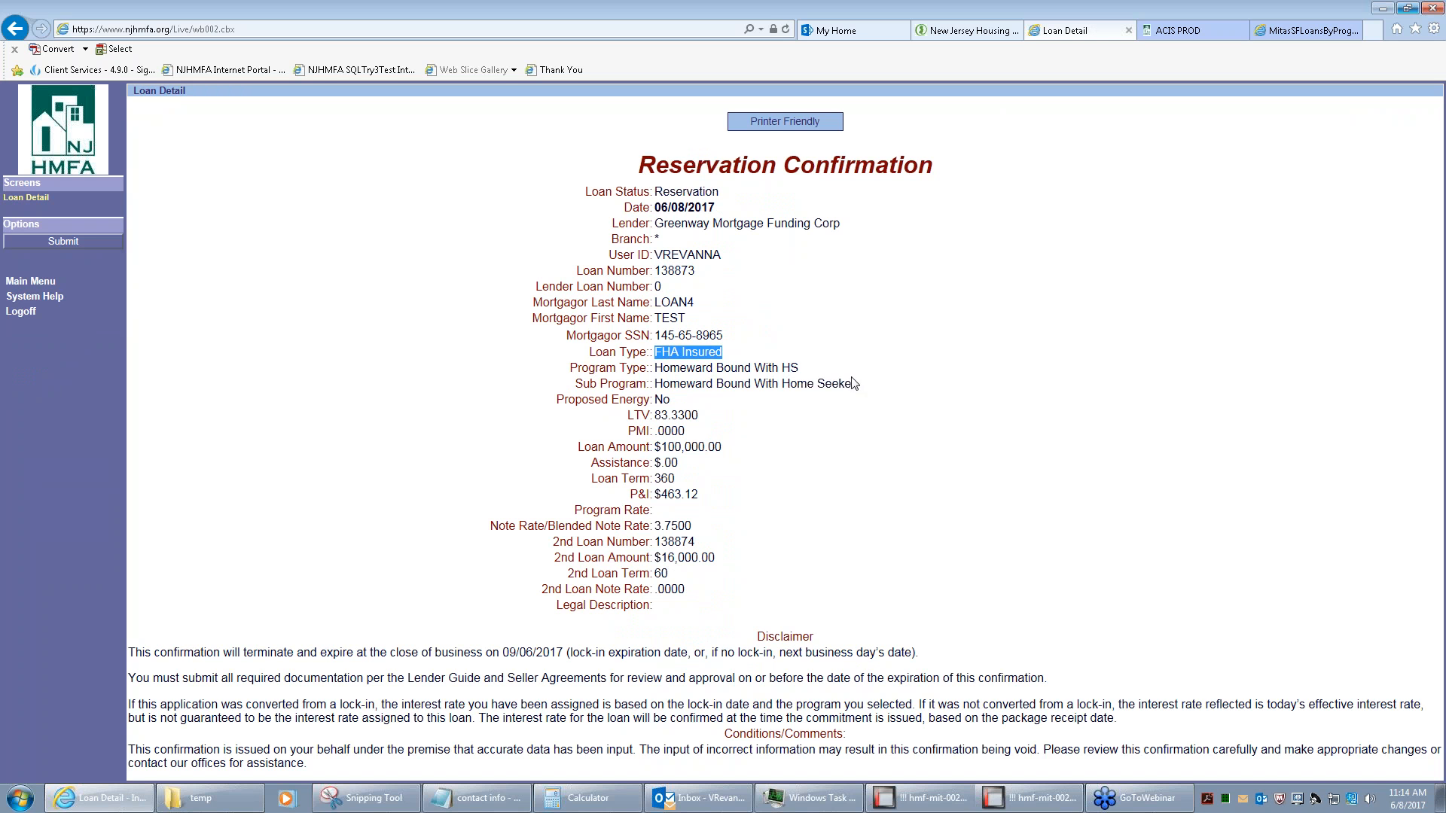
drag(853, 384, 654, 385)
click(743, 451)
drag(741, 452, 639, 484)
click(691, 488)
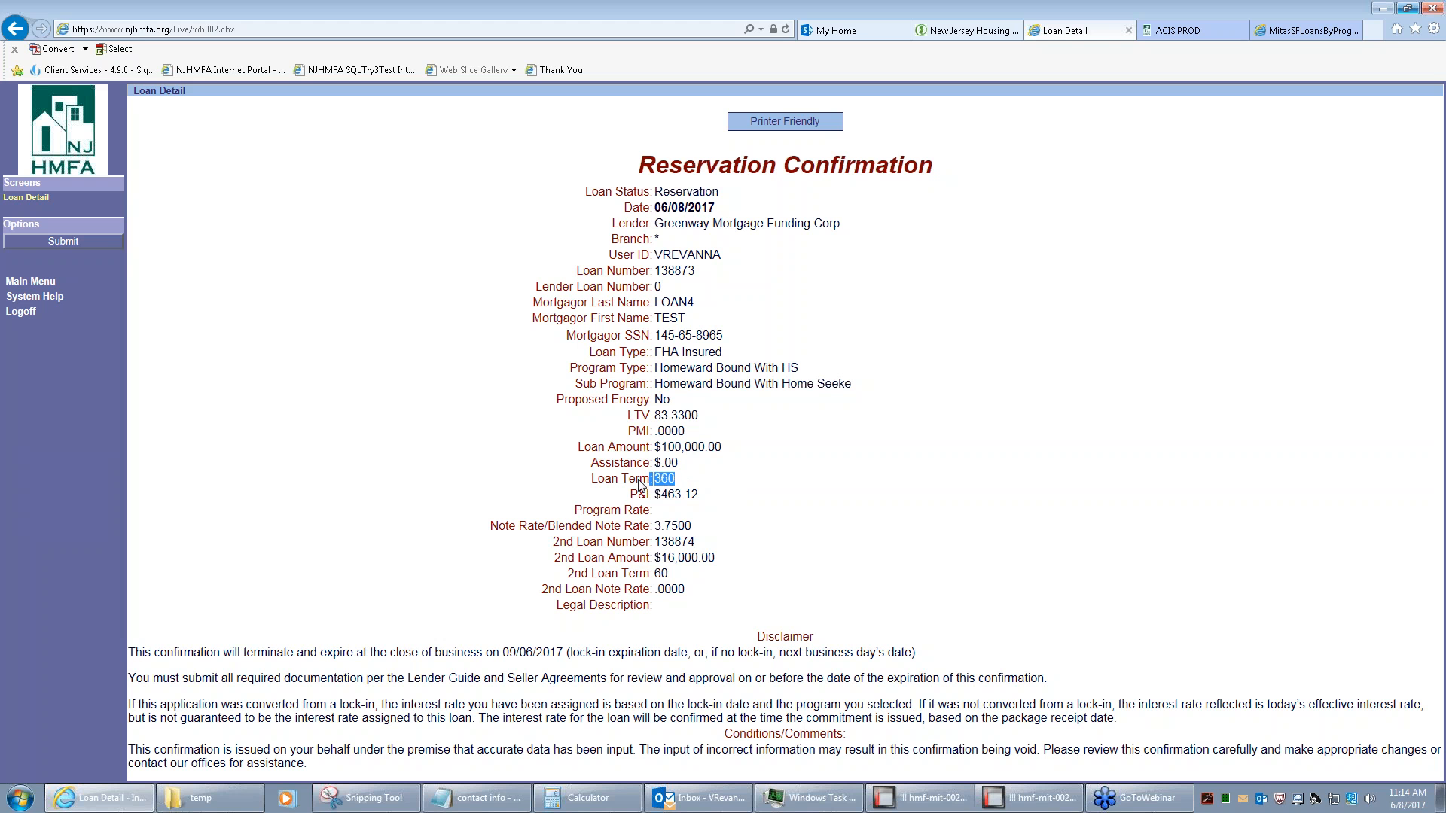
click(711, 503)
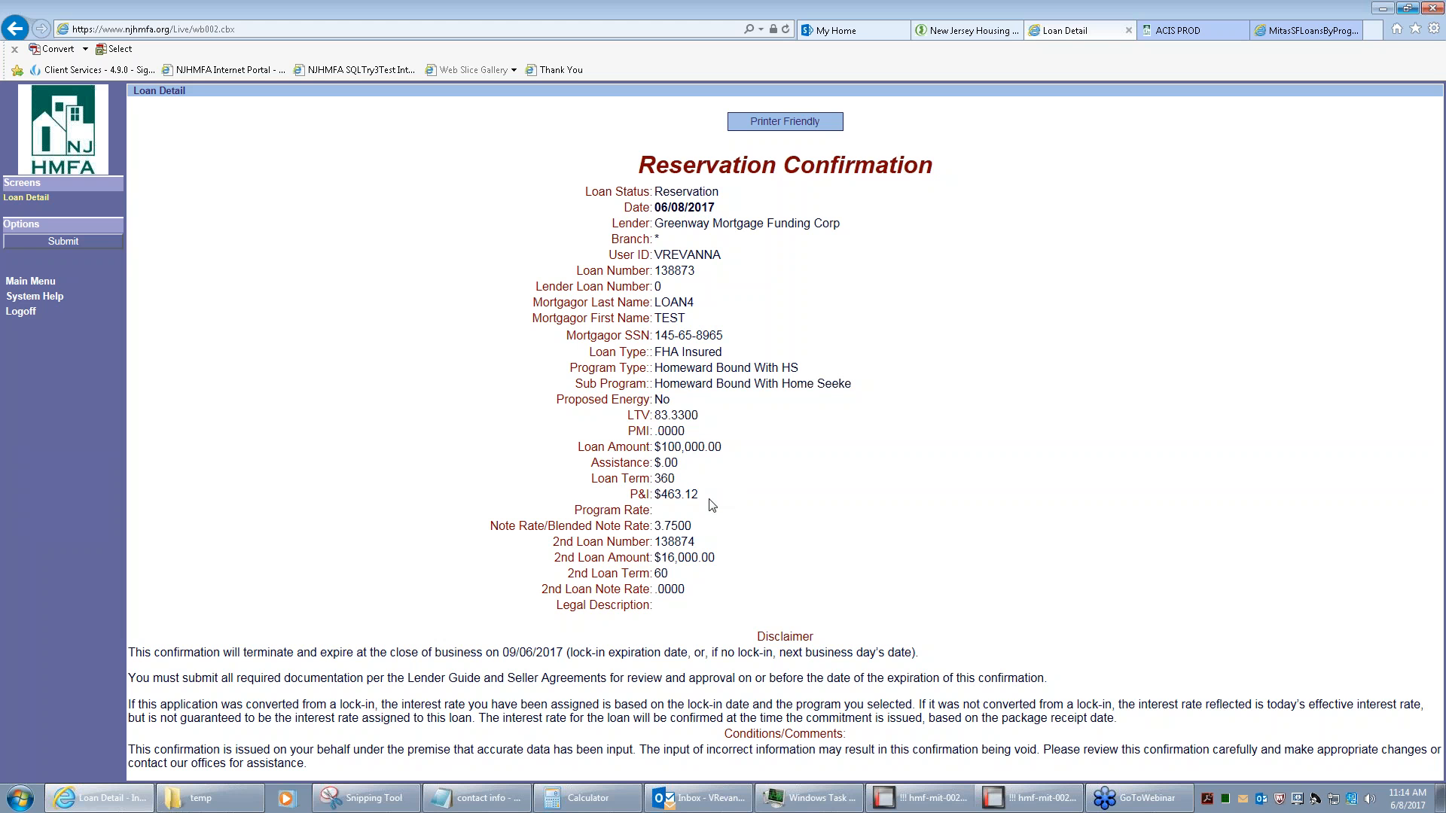
Verify note rate 3.7500, $16,000.00 second loan and 09/06/2017 expiration, then confirm the reservation
drag(693, 529, 655, 541)
click(693, 540)
click(706, 573)
drag(715, 558, 655, 559)
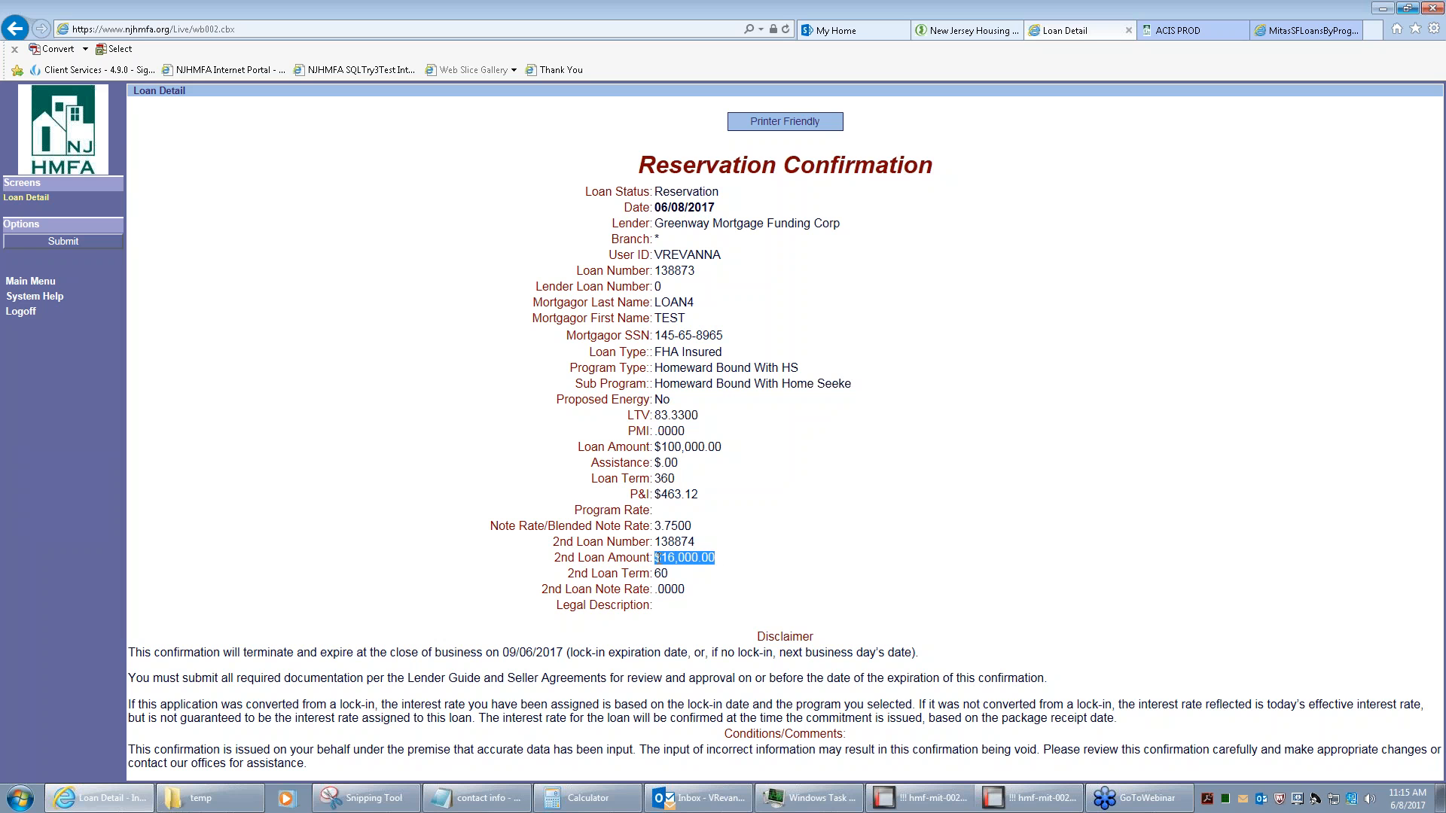
click(698, 579)
drag(564, 652, 503, 652)
click(529, 669)
click(81, 241)
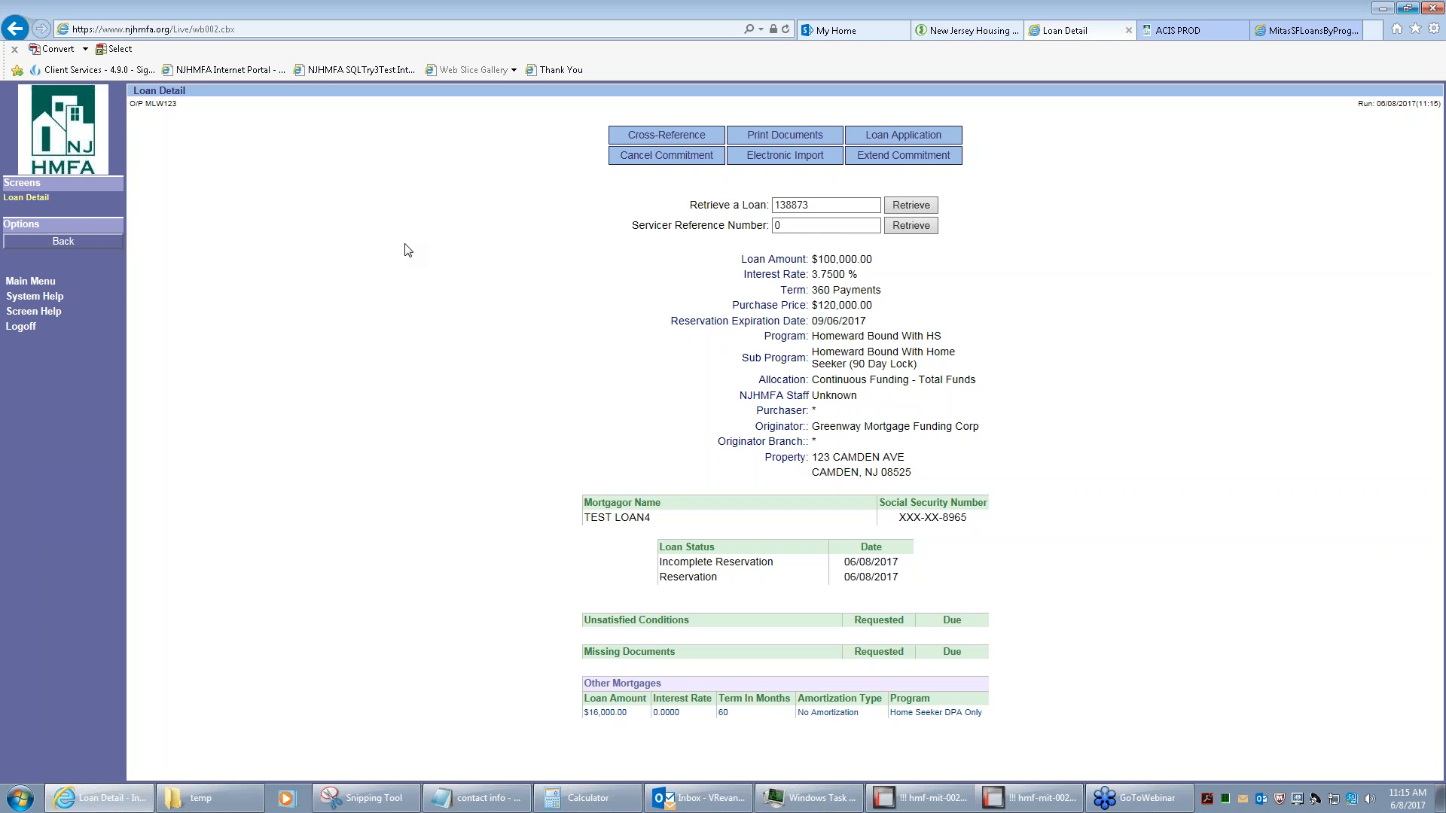
click(604, 713)
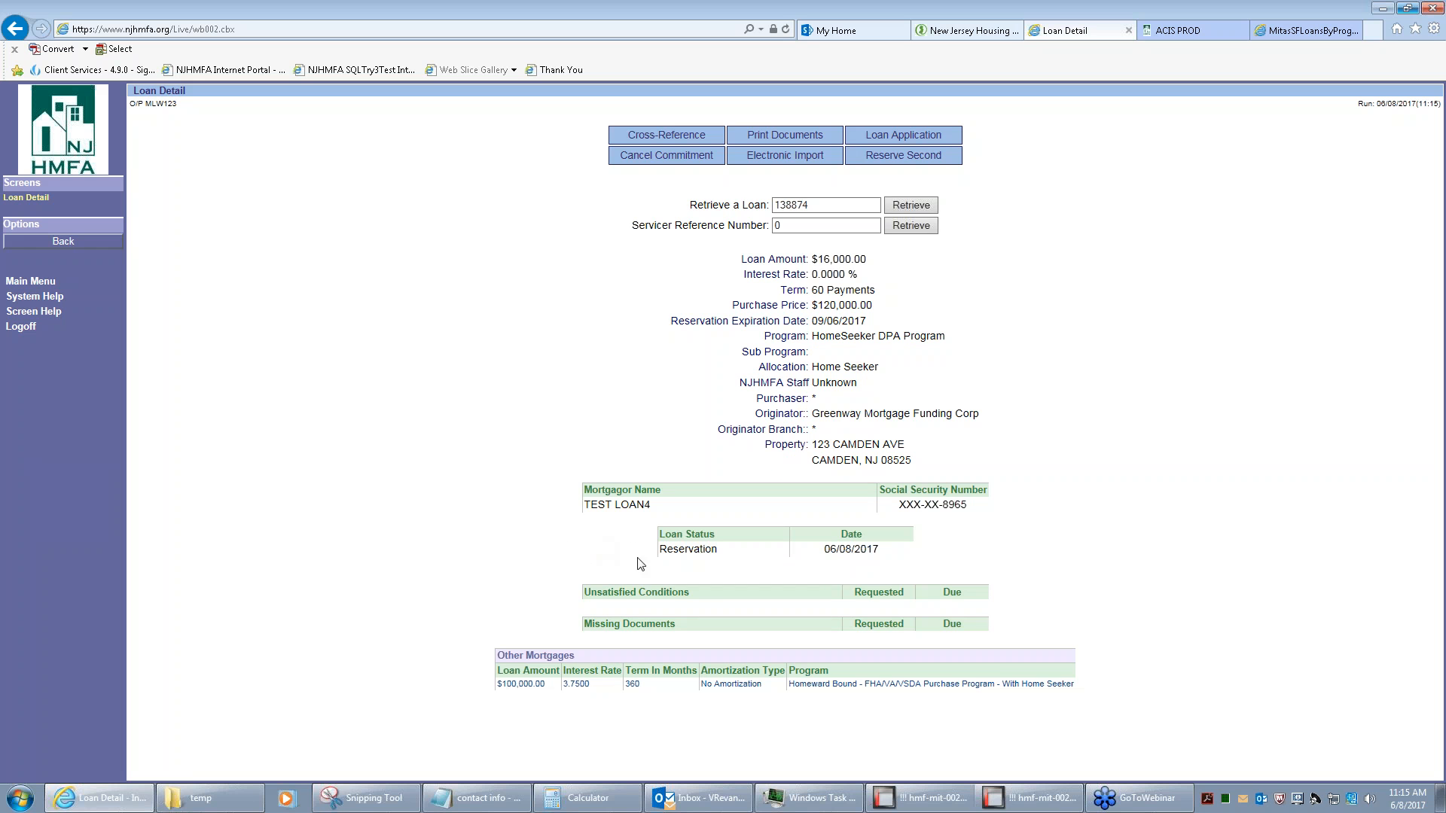
click(531, 686)
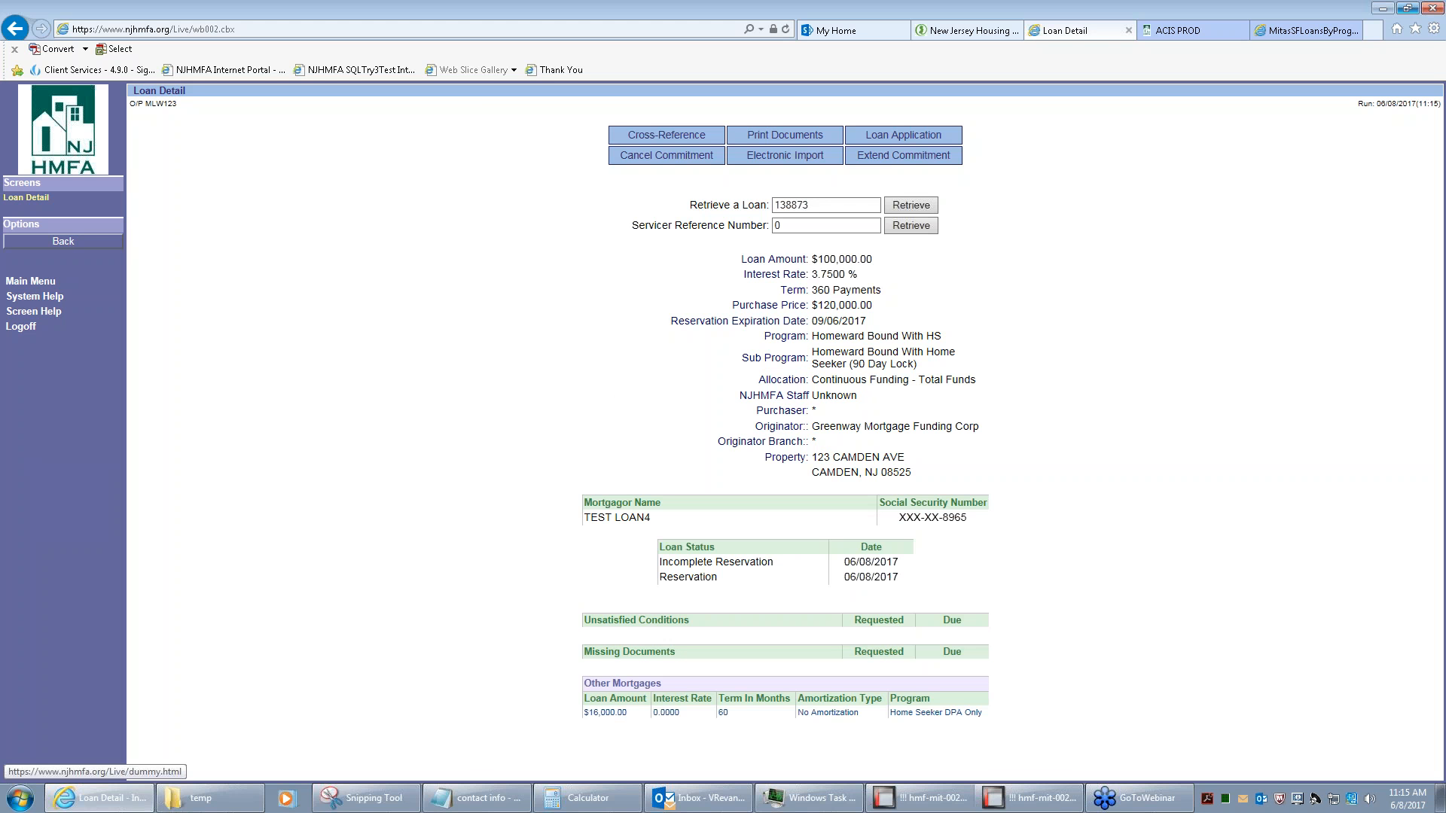
click(767, 141)
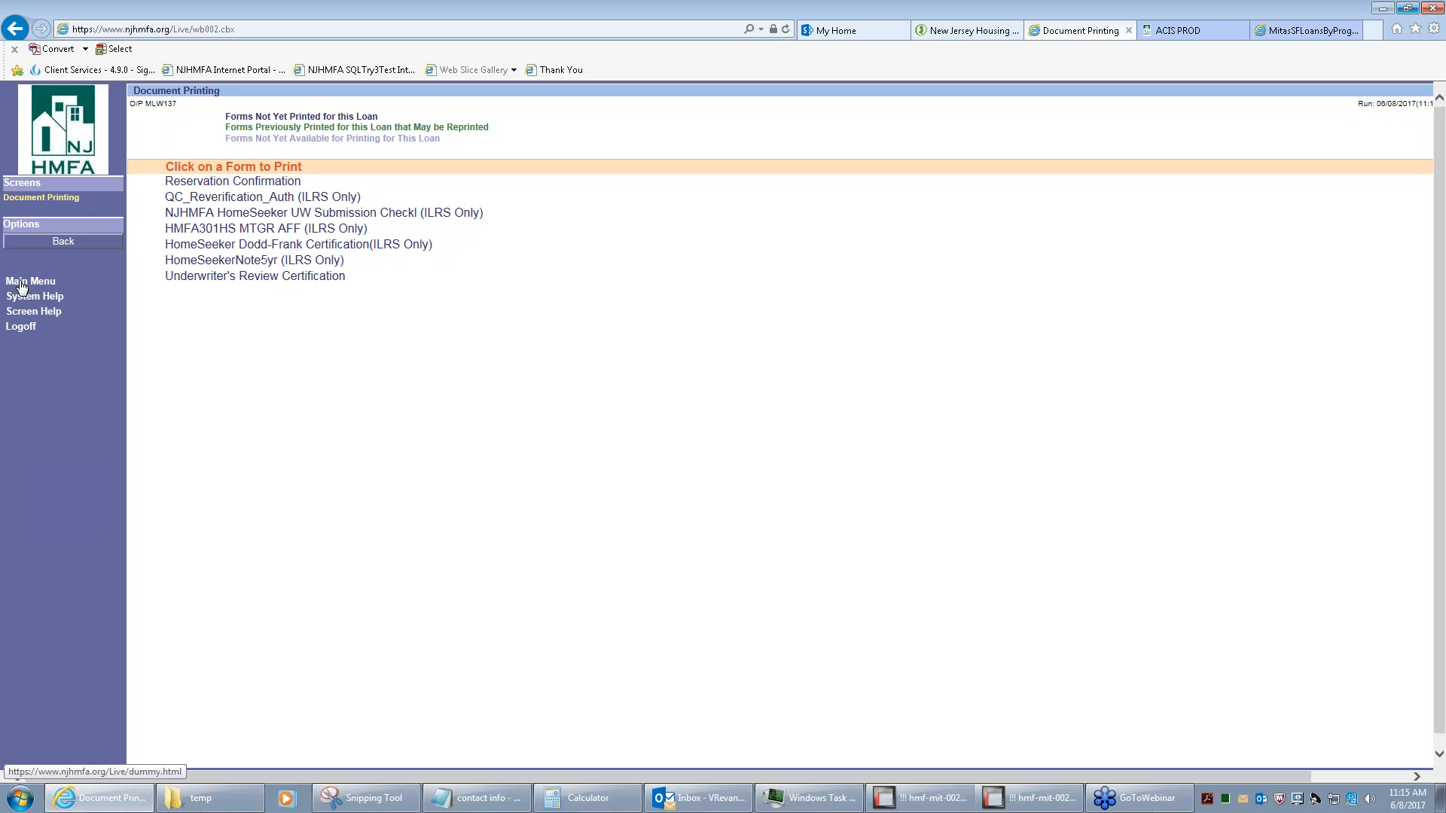
Leave Document Printing and return to the main menu
click(23, 283)
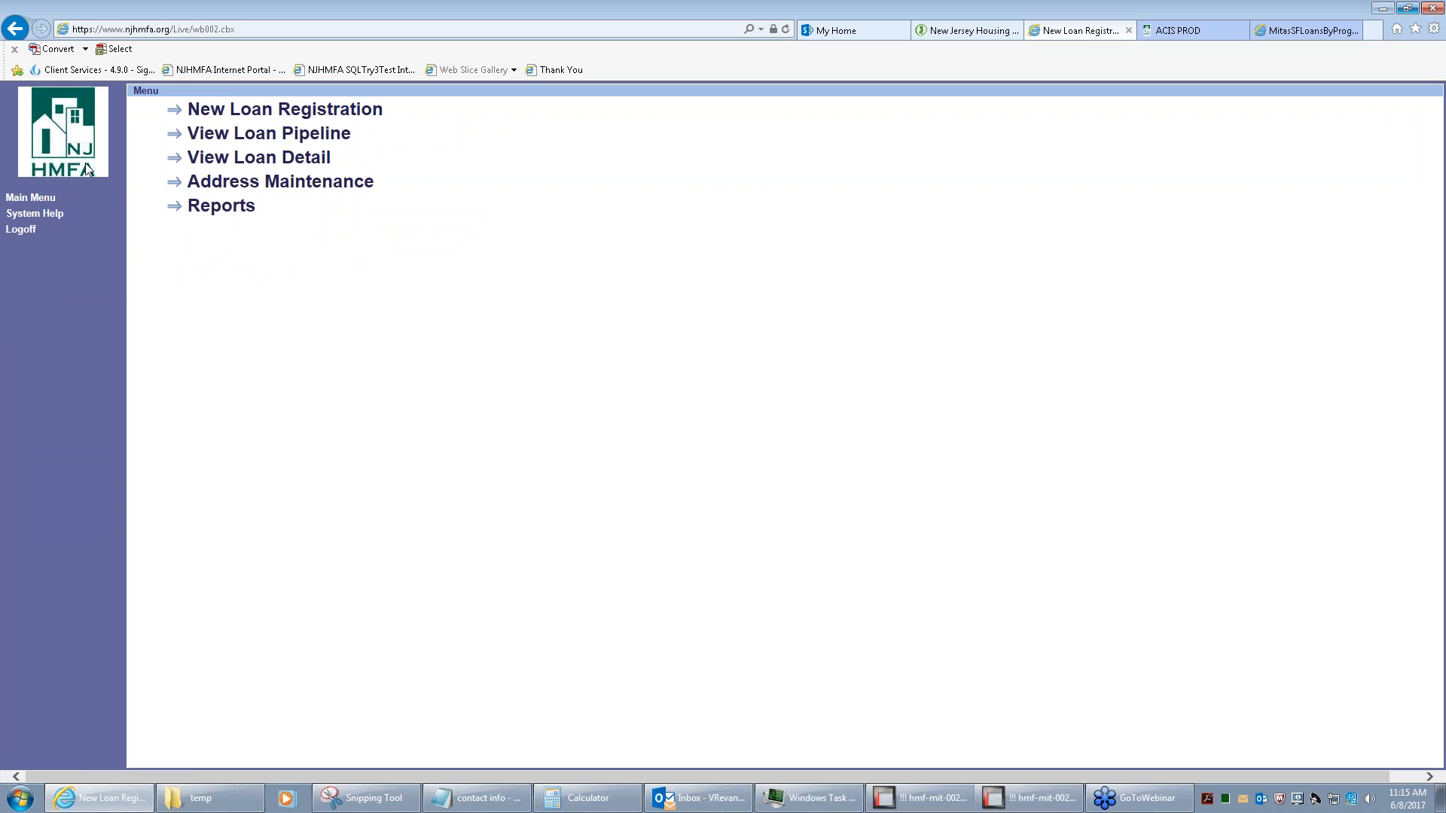
Try the loan detail lookup from the main menu, then go back to the main menu
click(32, 199)
click(281, 159)
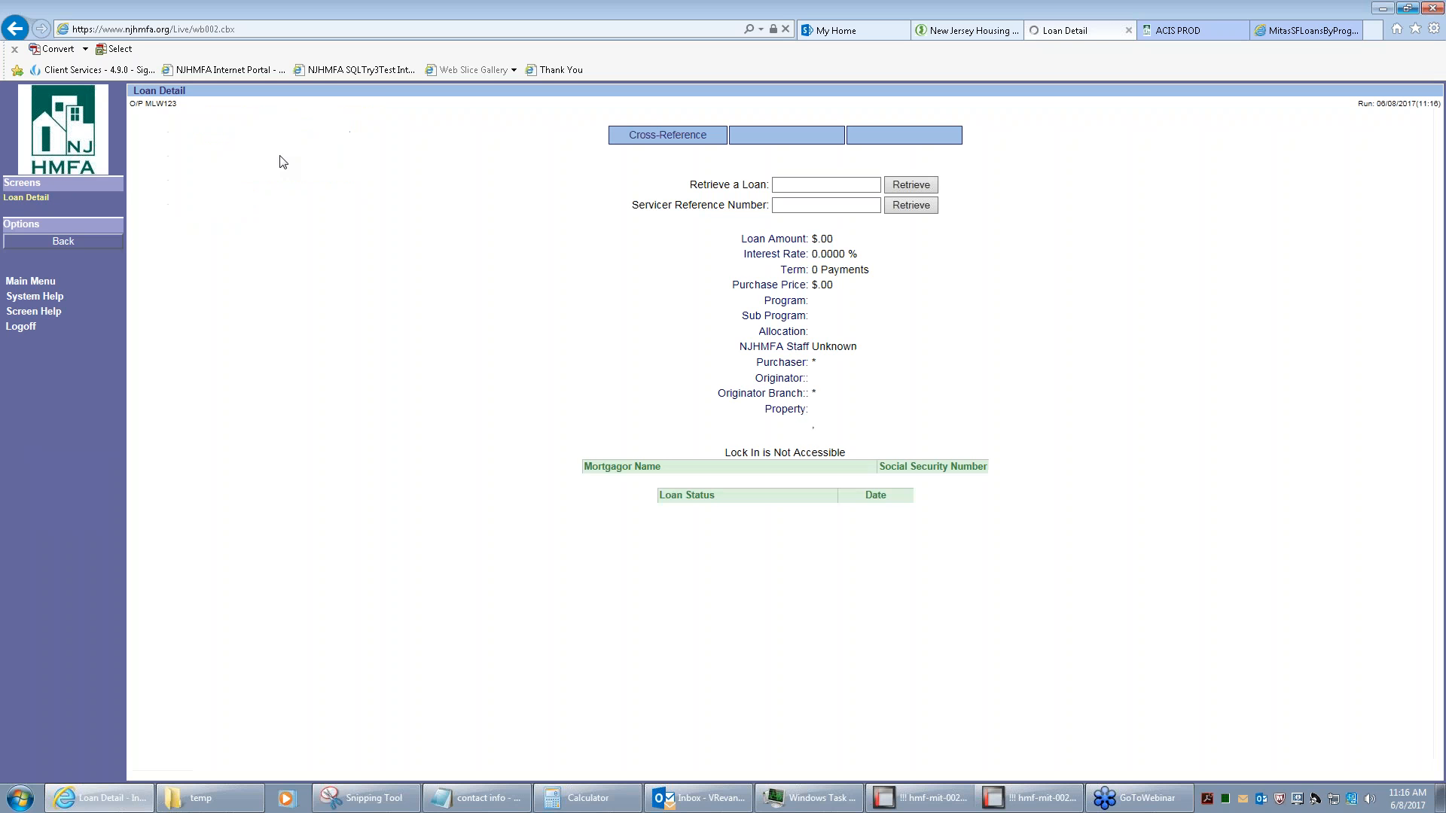
click(811, 183)
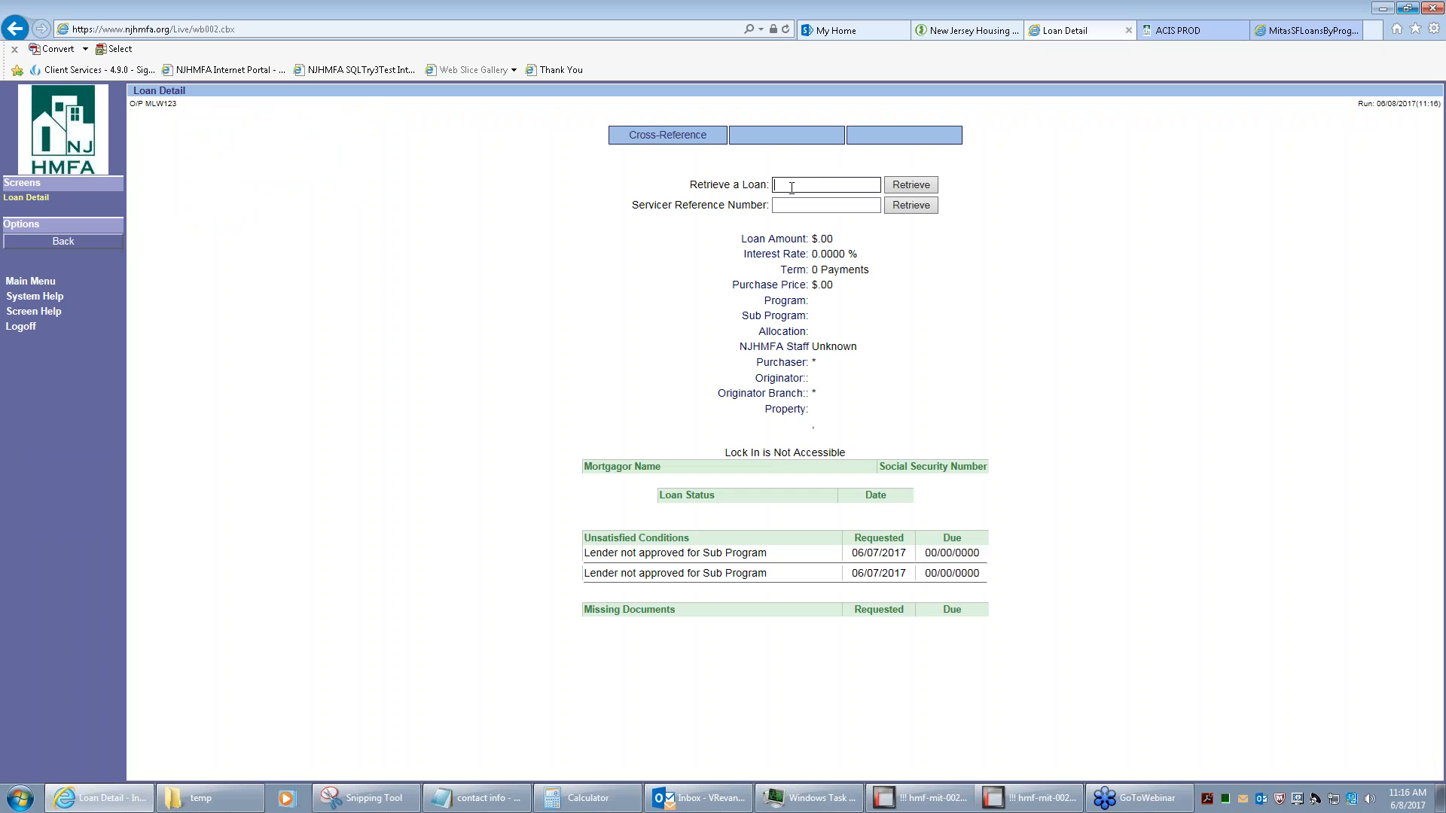
click(30, 281)
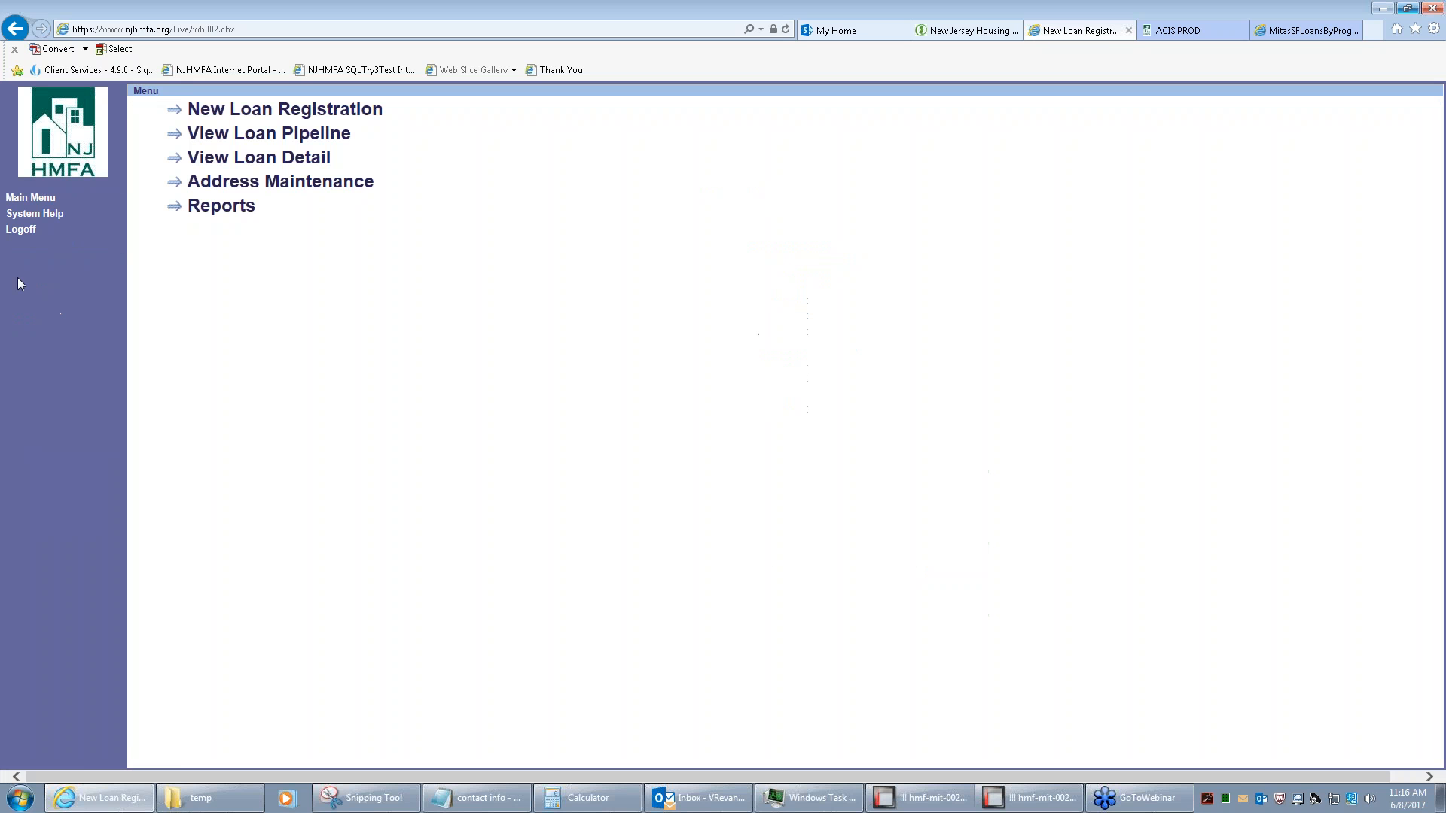
List the Reservation loans in the Homeward Bound With Home Seeker 90 Day Lock pipeline
click(250, 135)
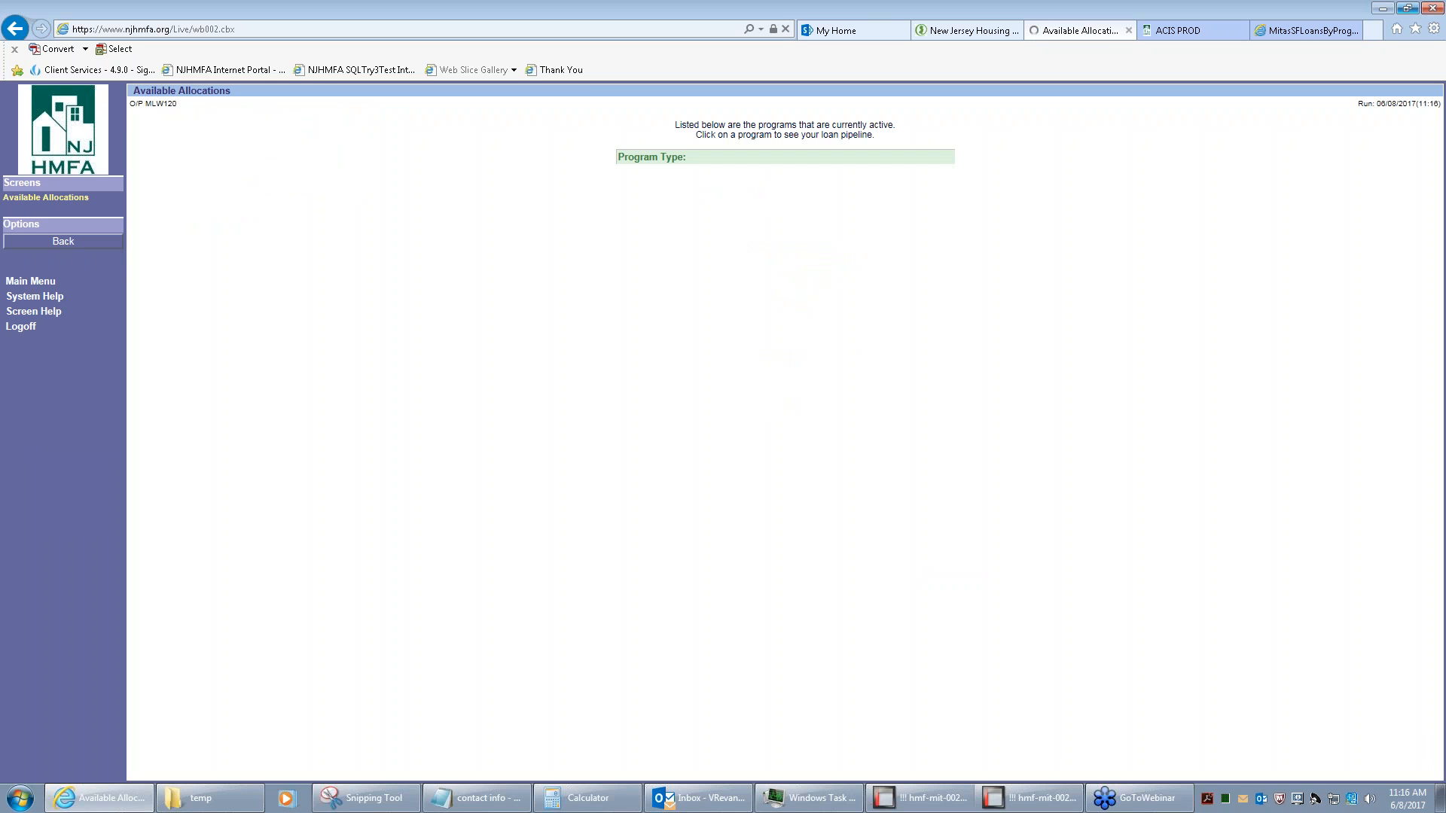
click(691, 248)
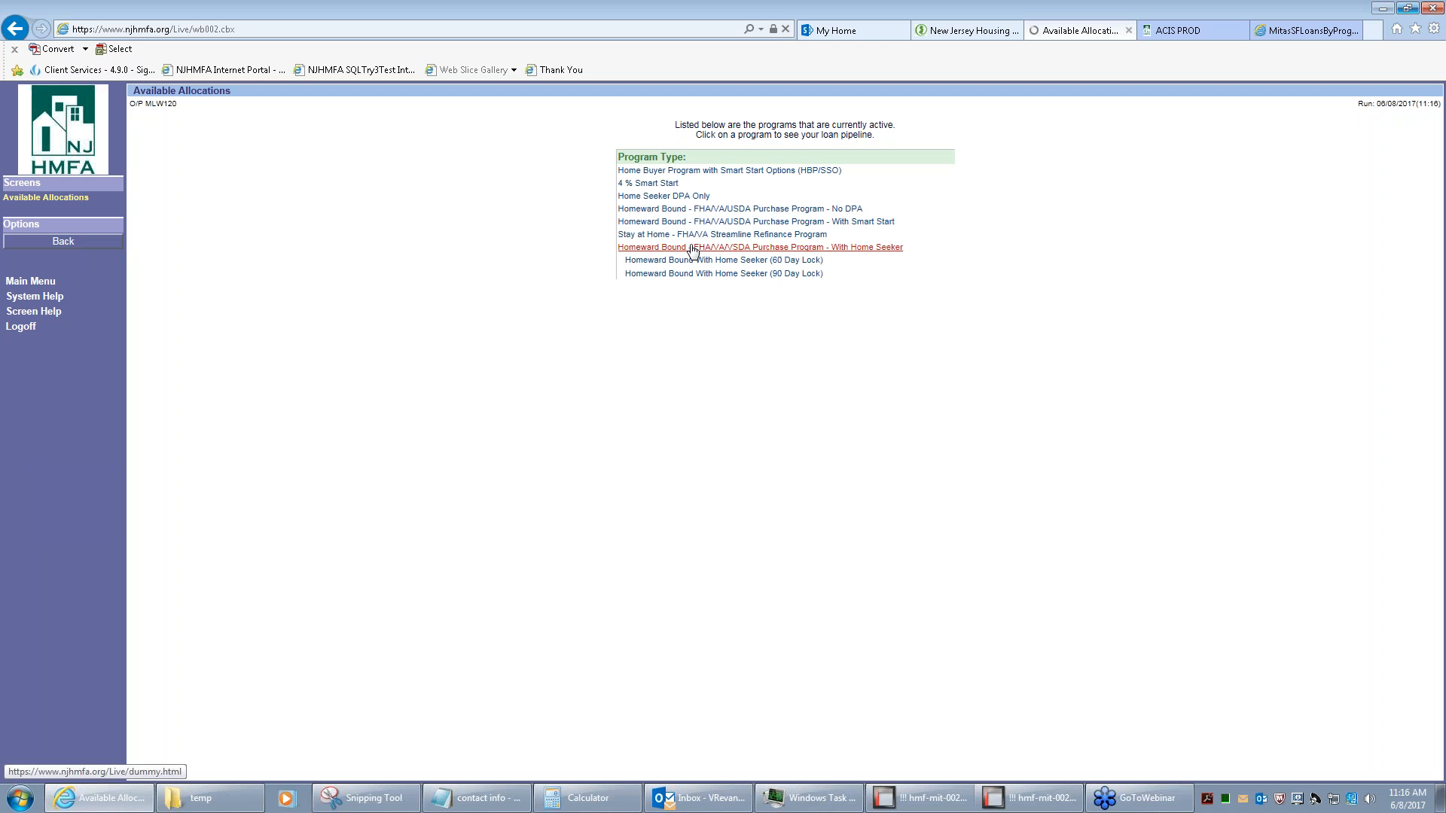
click(694, 274)
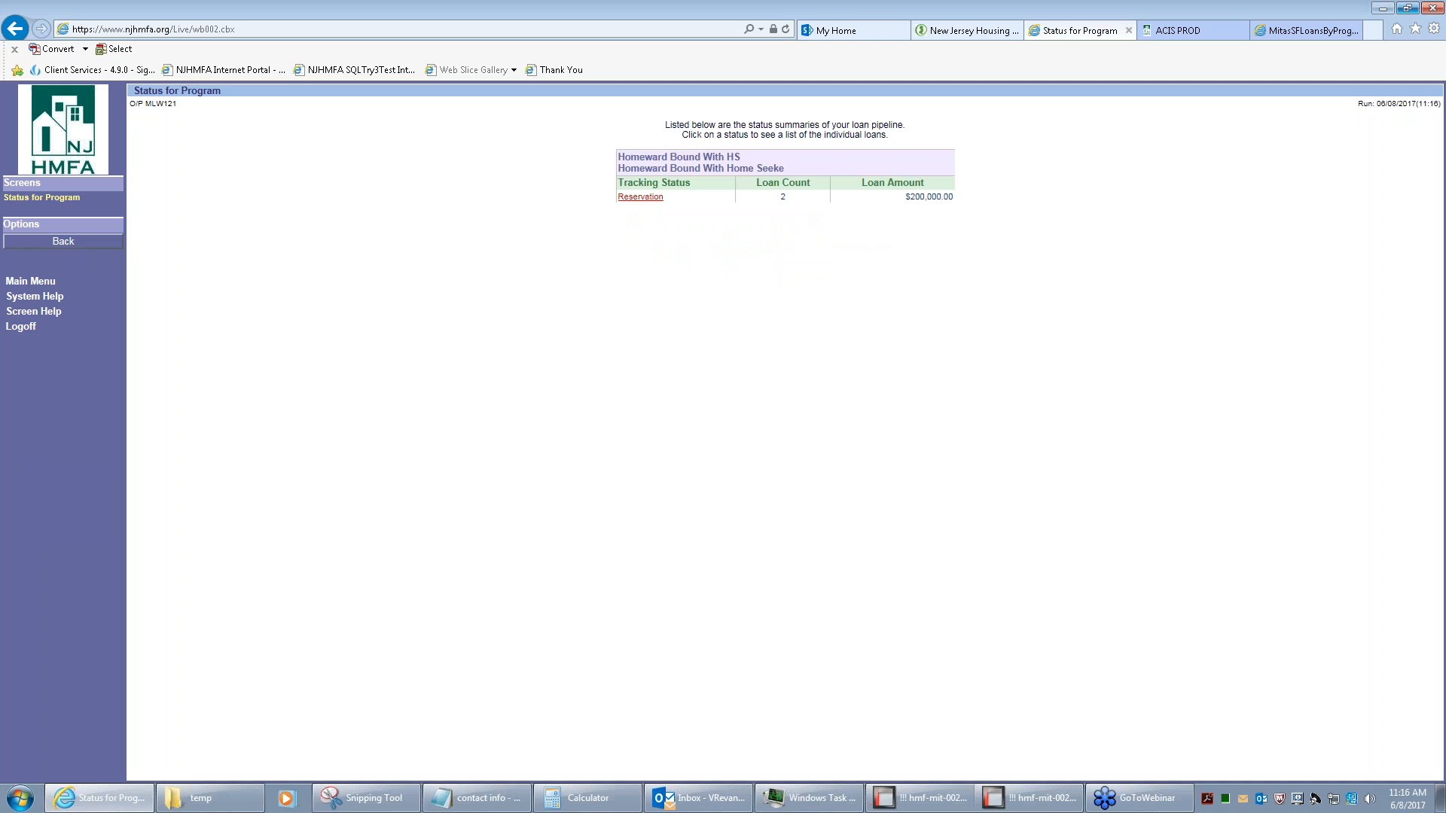
click(641, 197)
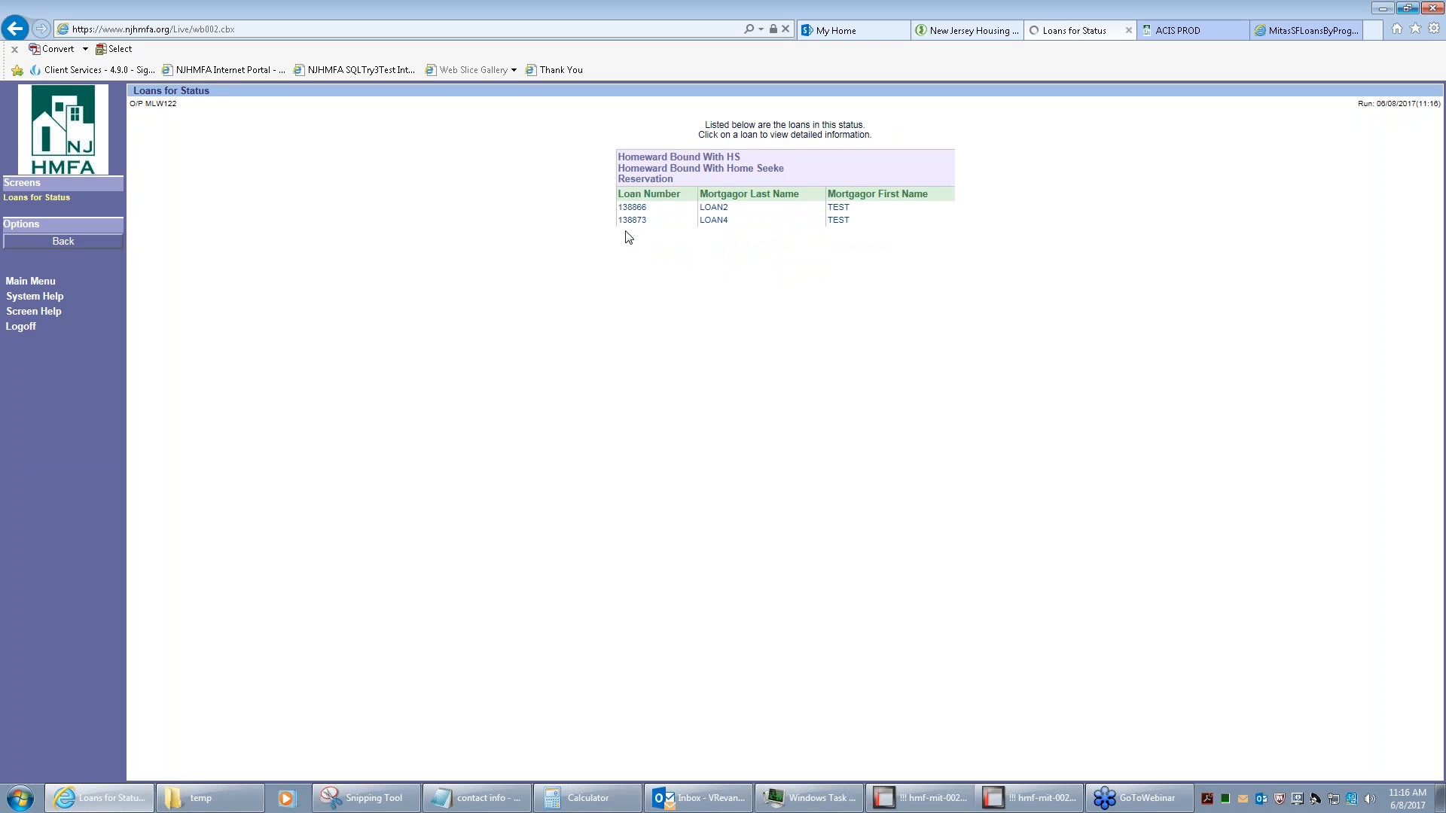